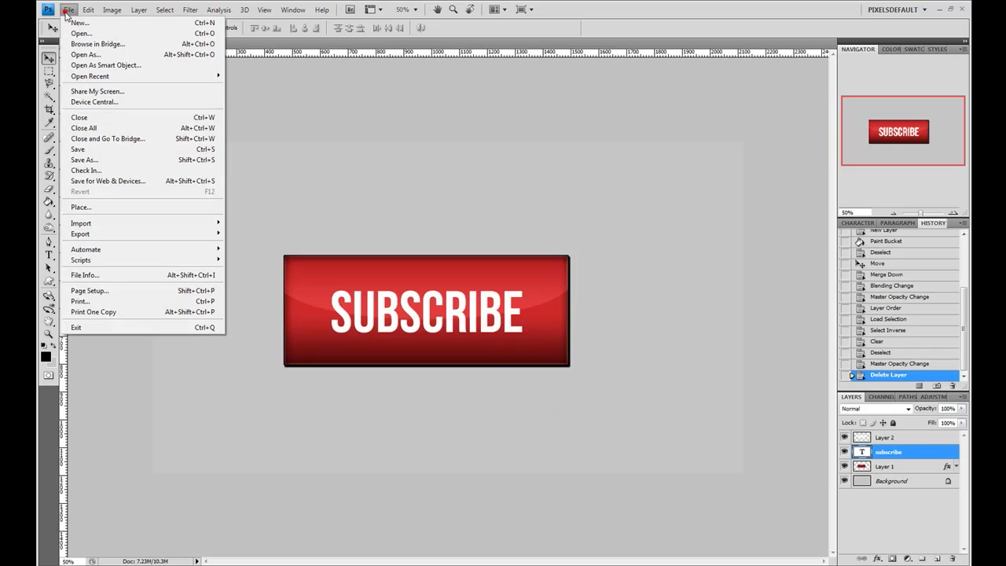
# Step: Create a new 2120 × 1192 pixel document and draw a rectangular selection about 1100 × 470 pixels near the canvas centre
pyautogui.click(77, 23)
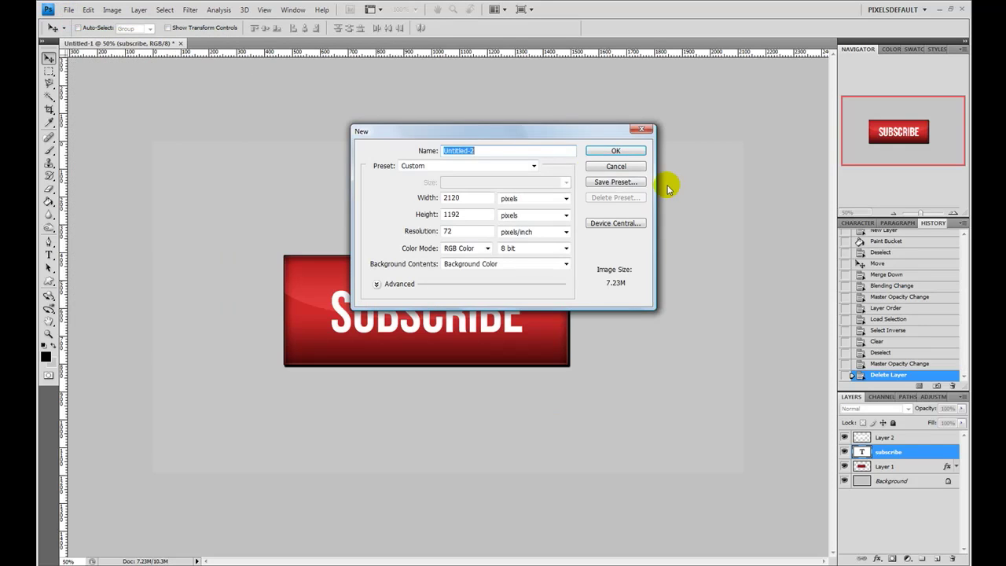
pyautogui.click(608, 151)
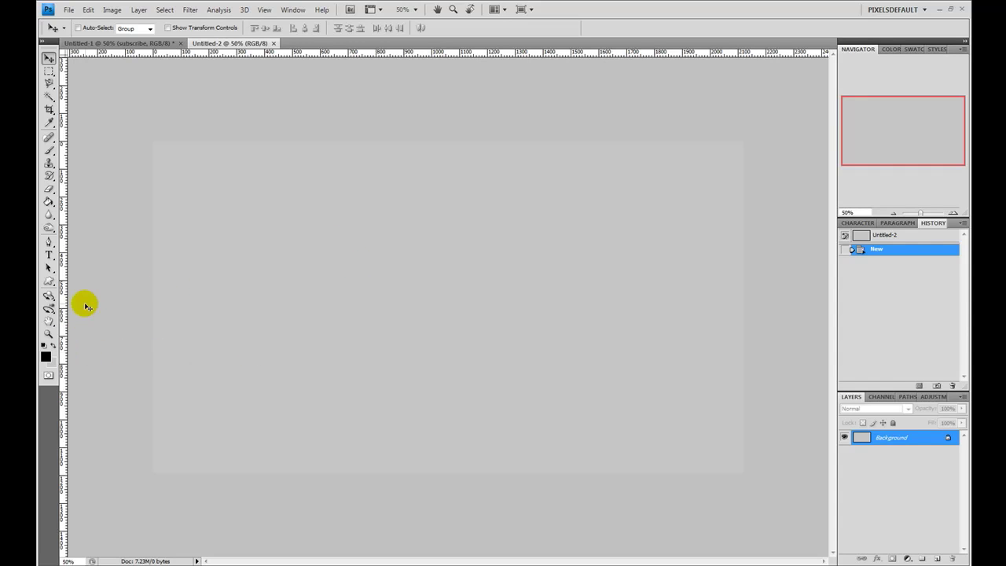
pyautogui.click(47, 72)
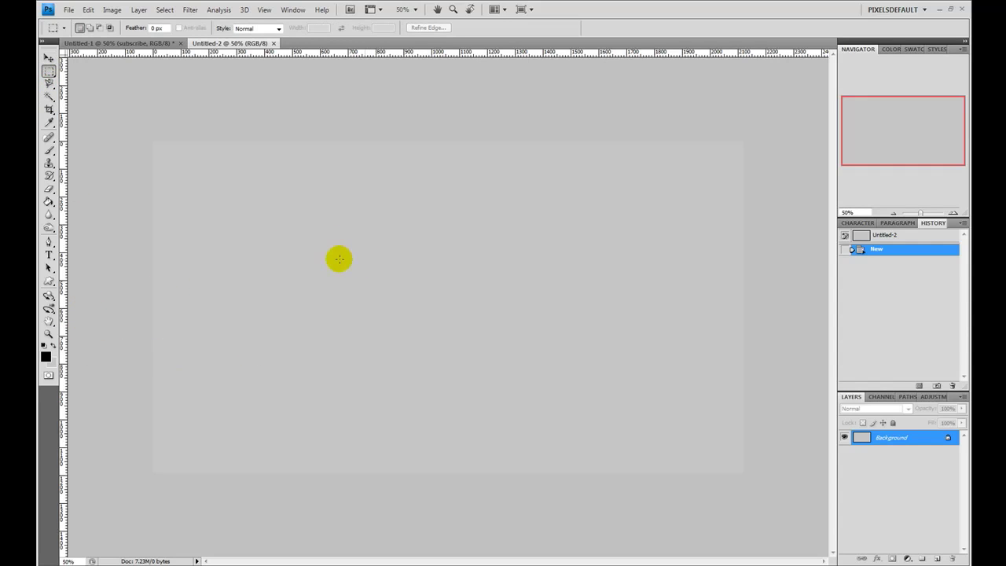
pyautogui.click(303, 227)
pyautogui.moveTo(470, 289); pyautogui.dragTo(610, 359)
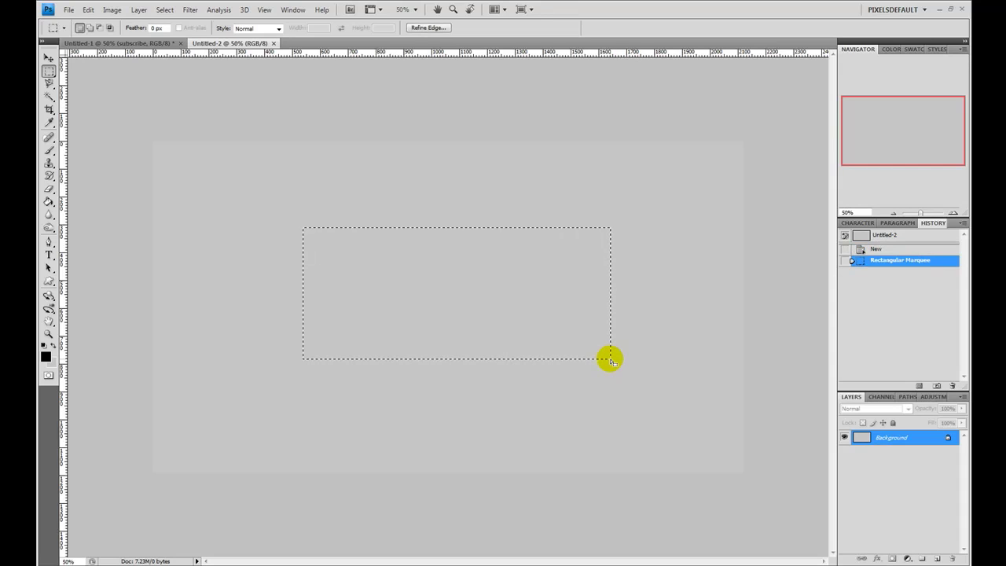
# Step: Fill the rectangular selection with dark red on a new layer and deselect it
pyautogui.click(44, 358)
pyautogui.moveTo(663, 406)
pyautogui.mouseDown()
pyautogui.moveTo(666, 449)
pyautogui.moveTo(663, 425)
pyautogui.moveTo(676, 420)
pyautogui.moveTo(668, 422)
pyautogui.mouseUp()
pyautogui.click(799, 367)
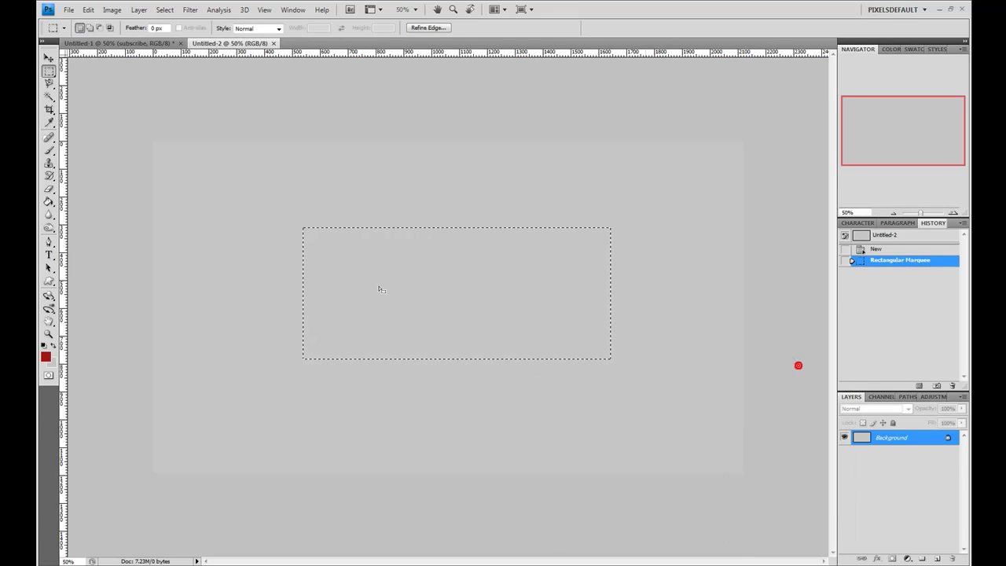
pyautogui.click(48, 201)
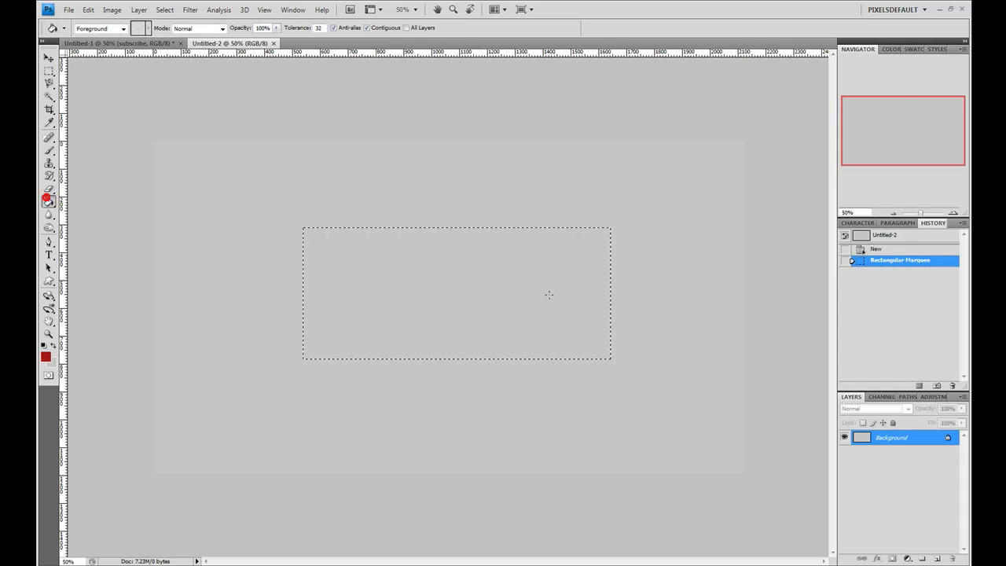
pyautogui.click(937, 559)
pyautogui.click(479, 289)
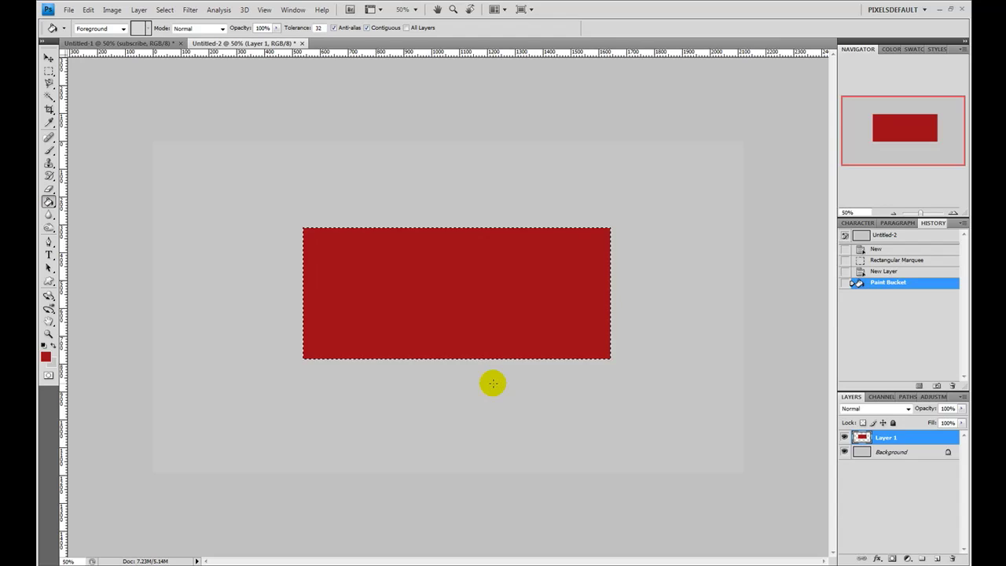
pyautogui.hotkey('ctrl', 'd')
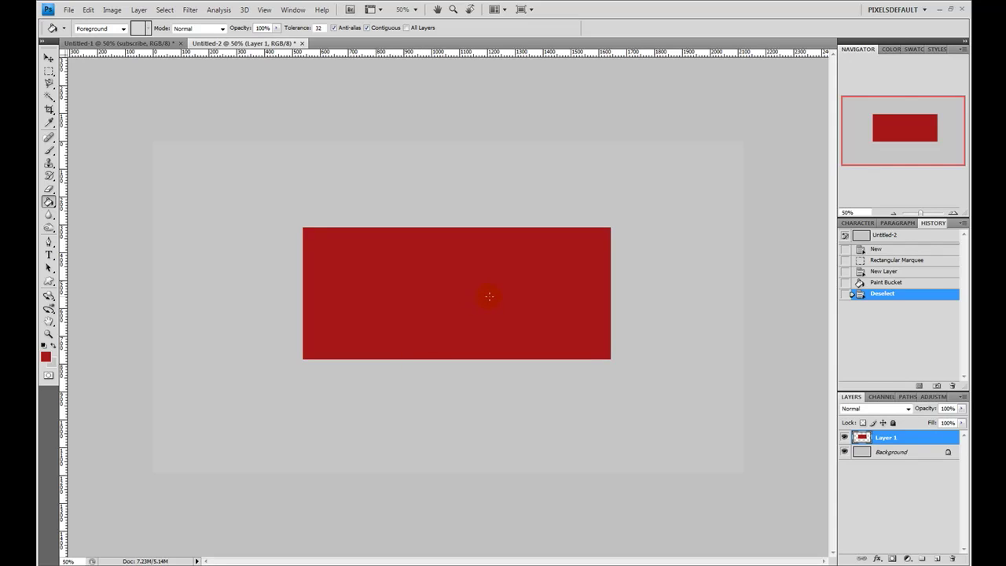
# Step: Open the Blending Options of the red rectangle's layer and move the dialog off the canvas artwork
pyautogui.rightClick(888, 437)
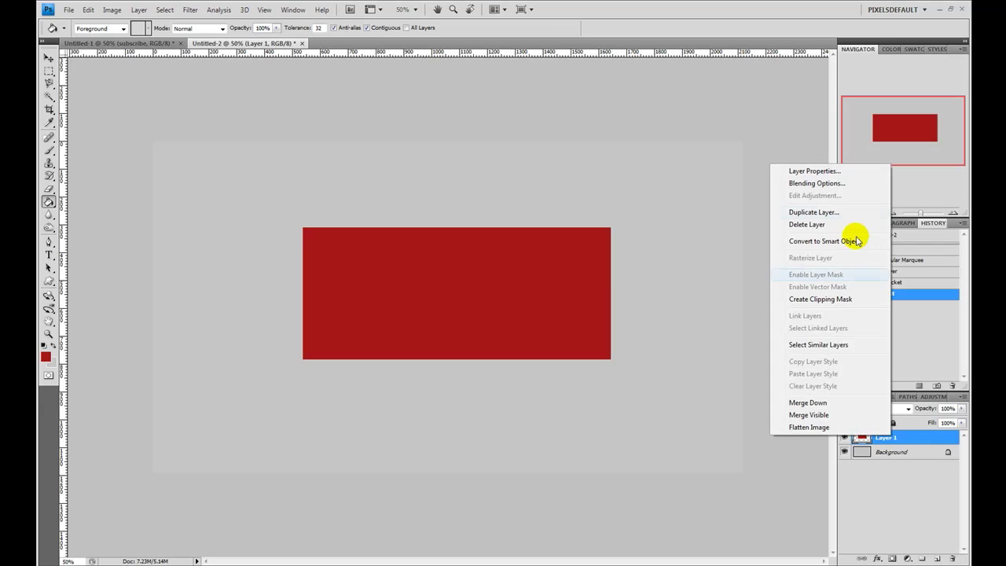
pyautogui.click(831, 185)
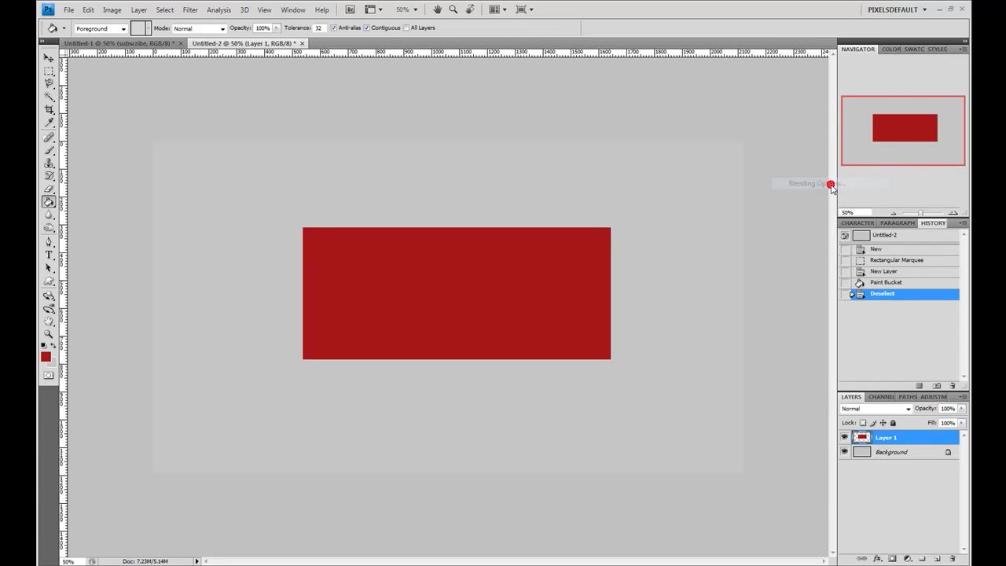
pyautogui.moveTo(804, 252); pyautogui.dragTo(801, 182)
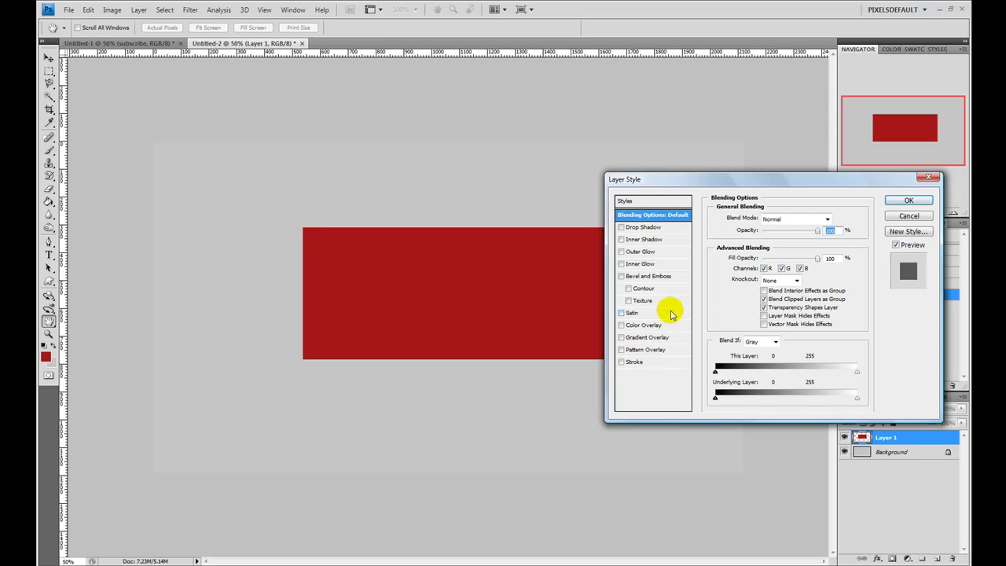
pyautogui.moveTo(710, 177)
pyautogui.mouseDown()
pyautogui.moveTo(747, 182)
pyautogui.moveTo(719, 182)
pyautogui.mouseUp()
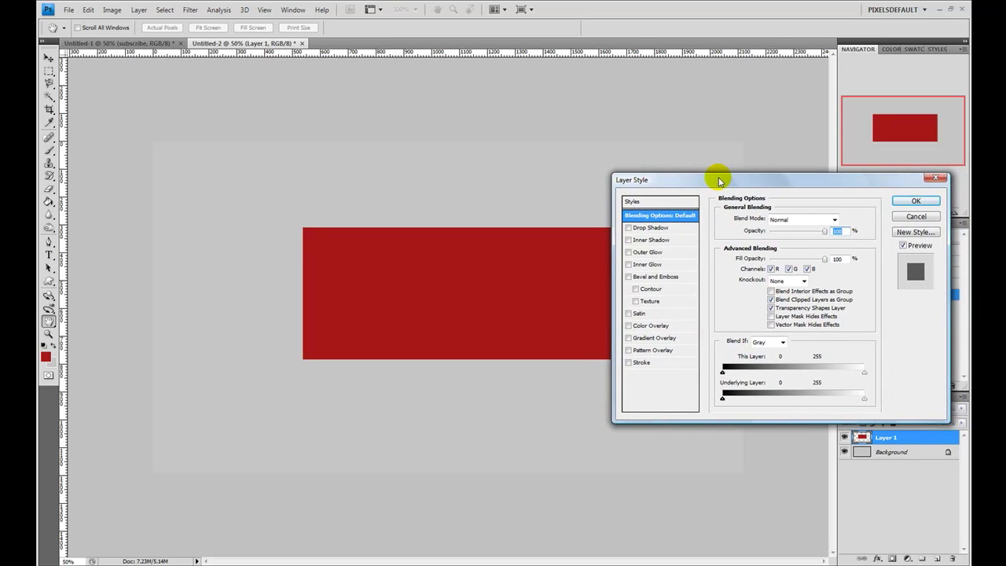
# Step: Try a Bevel and Emboss effect with a 35 px size on the red rectangle
pyautogui.click(656, 278)
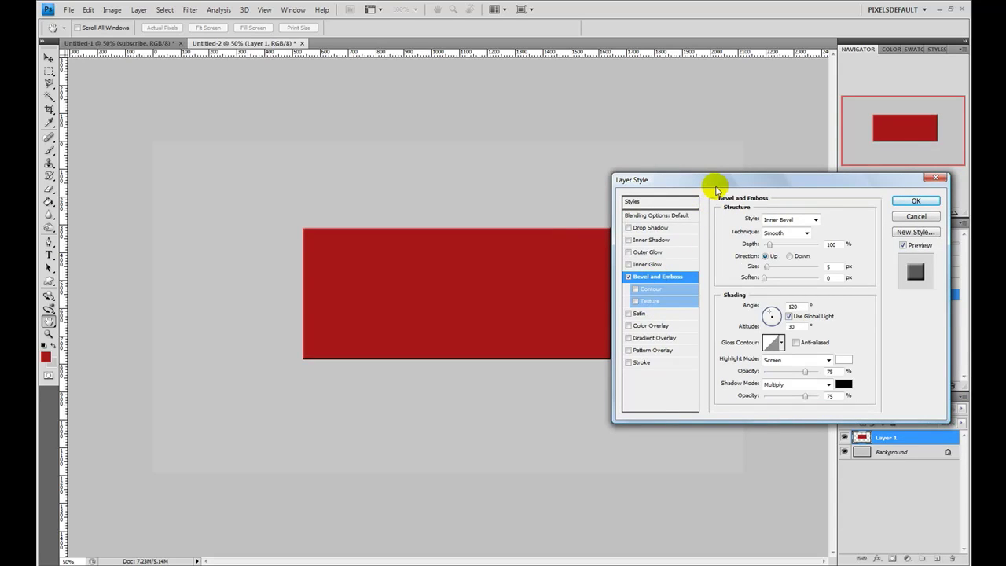
pyautogui.moveTo(720, 184); pyautogui.dragTo(738, 170)
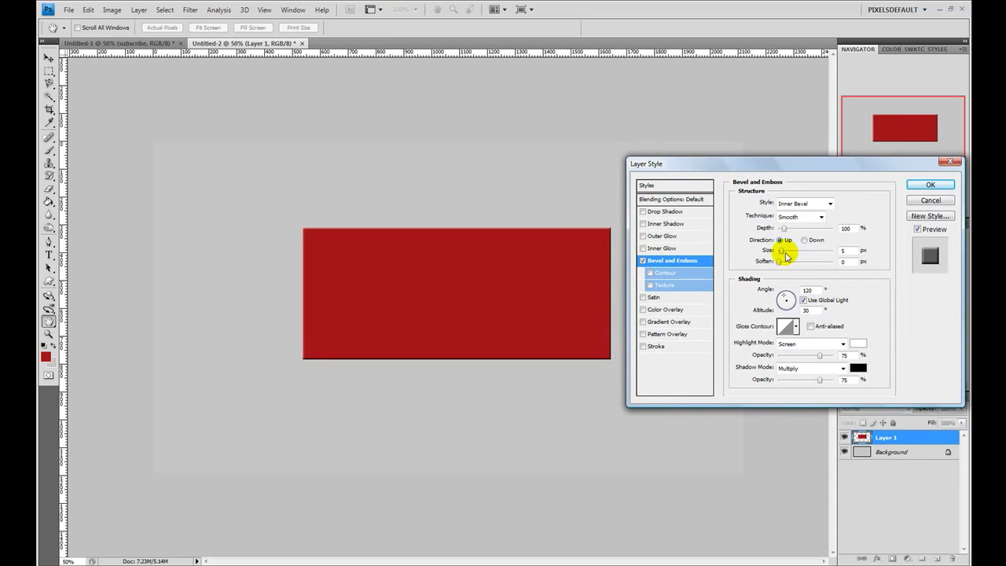
pyautogui.moveTo(784, 253); pyautogui.dragTo(789, 251)
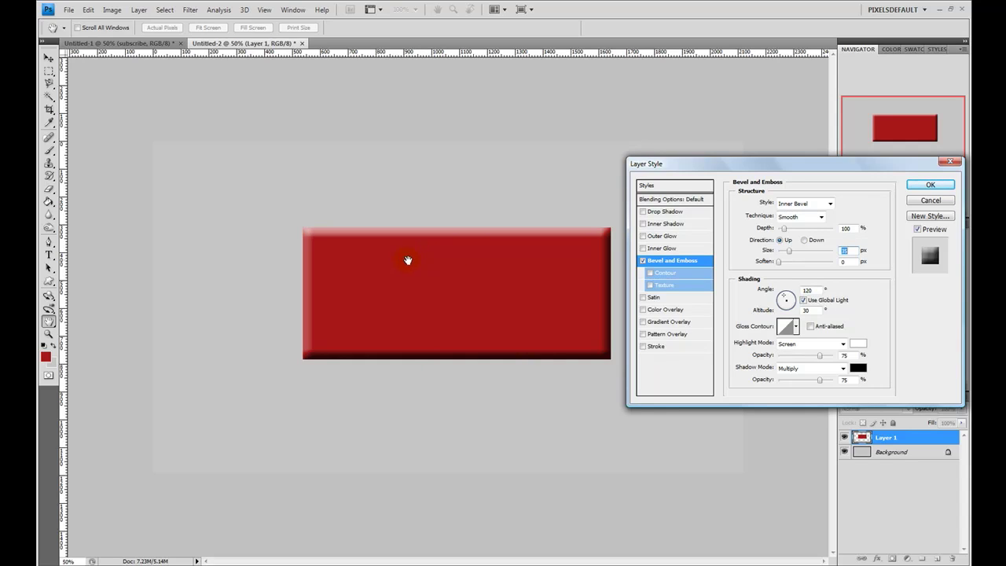
pyautogui.click(646, 261)
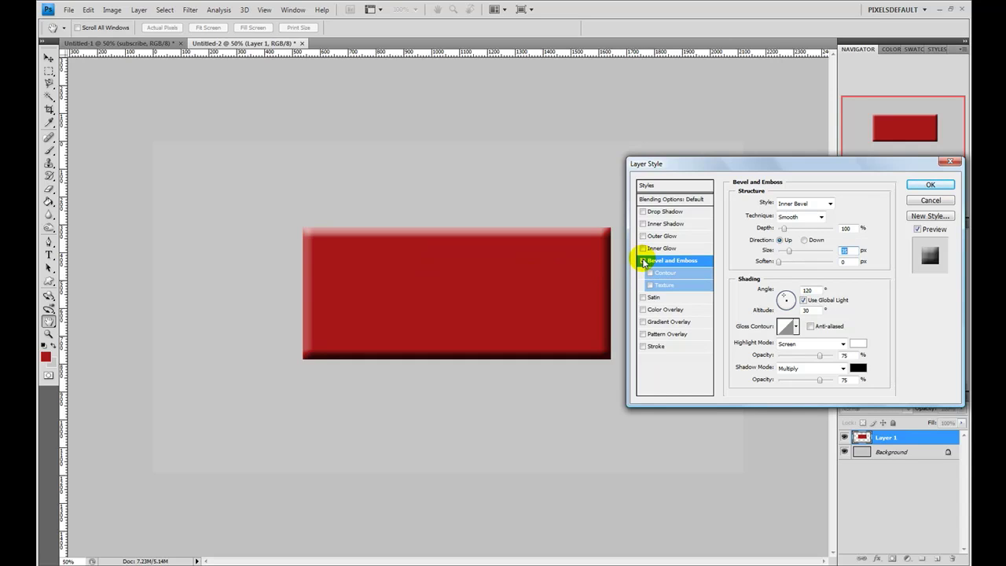
pyautogui.click(645, 262)
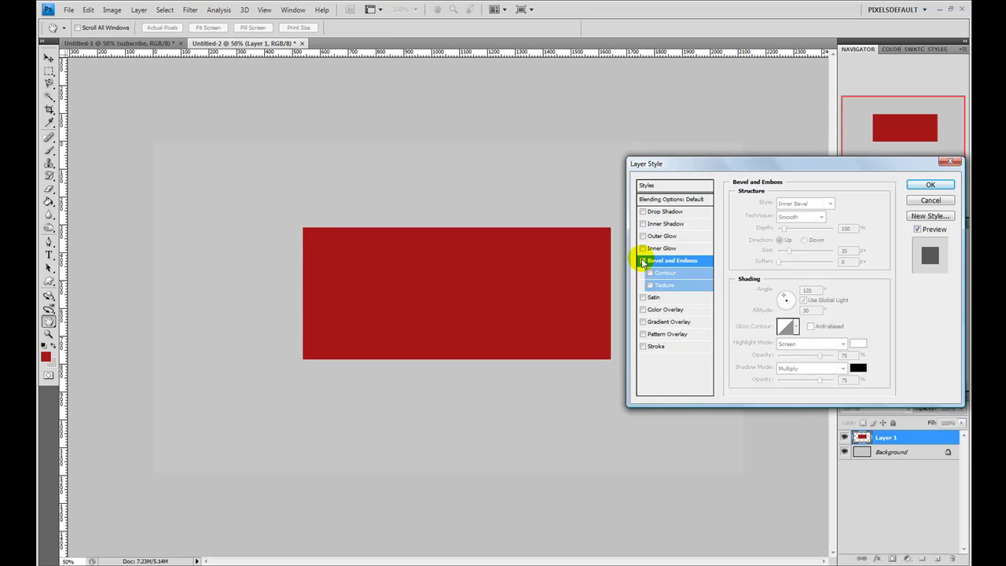
# Step: Add a drop shadow to the rectangle with Normal blend mode, 100% opacity and global light disabled
pyautogui.click(654, 213)
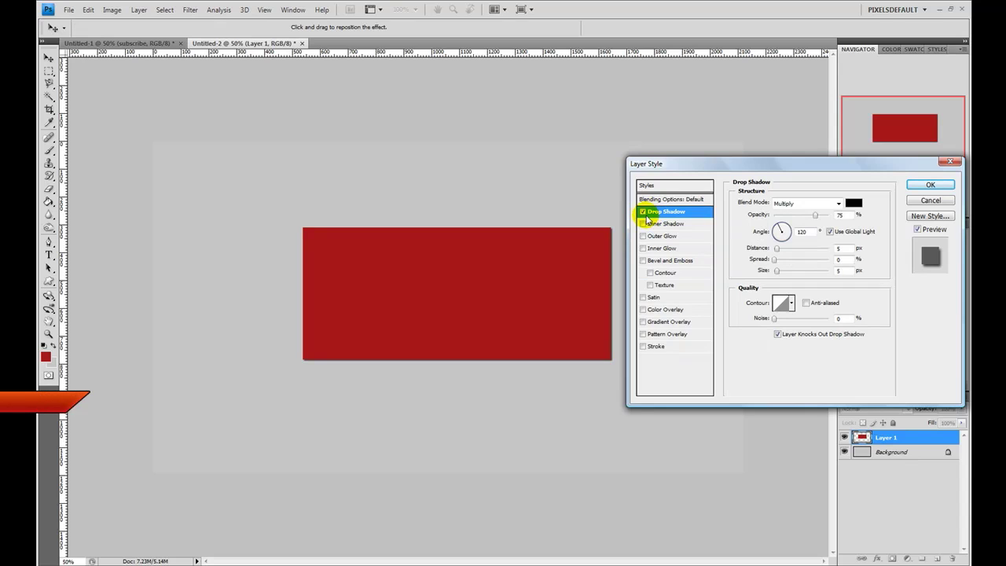
pyautogui.click(784, 204)
pyautogui.click(786, 211)
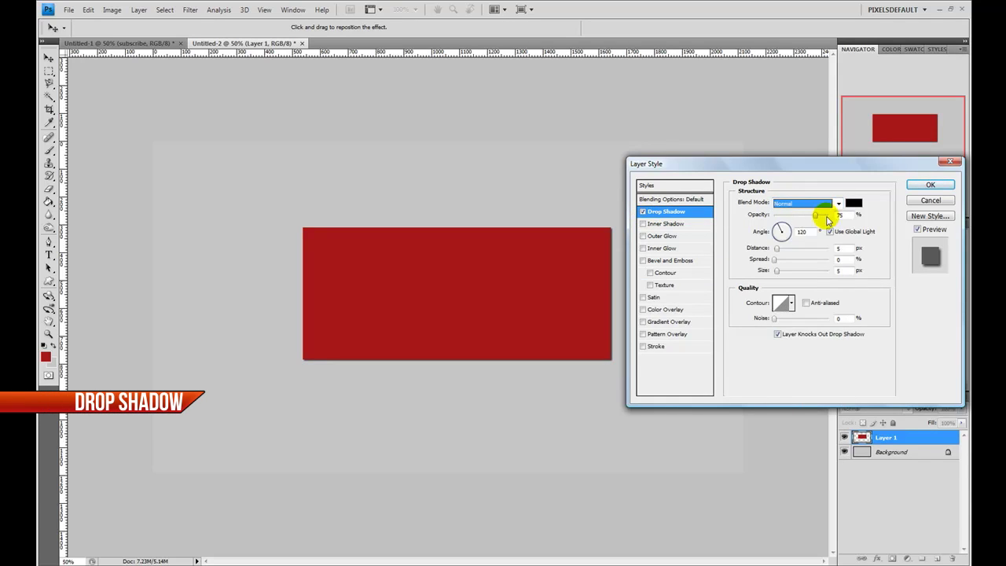
pyautogui.moveTo(815, 215); pyautogui.dragTo(830, 215)
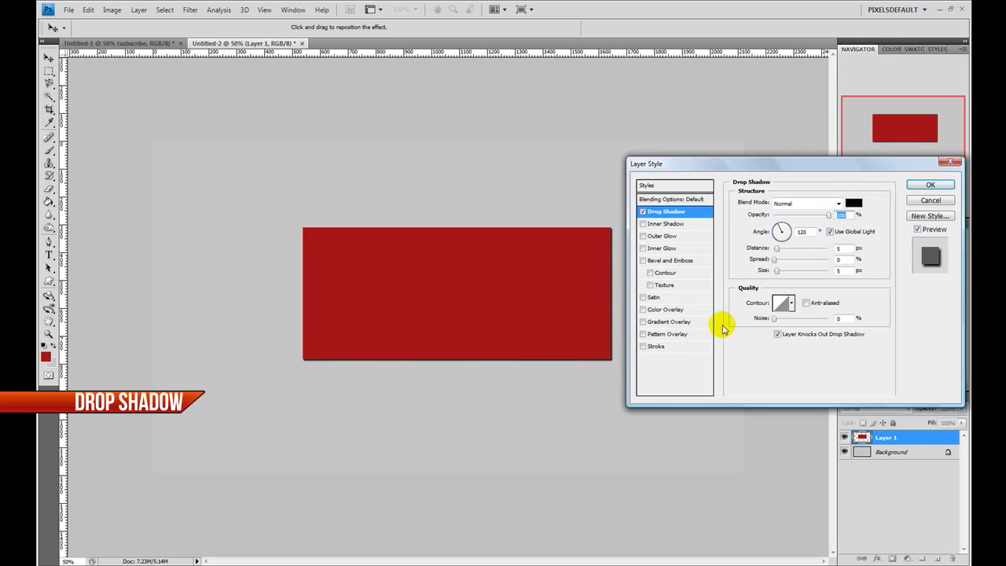
pyautogui.click(830, 232)
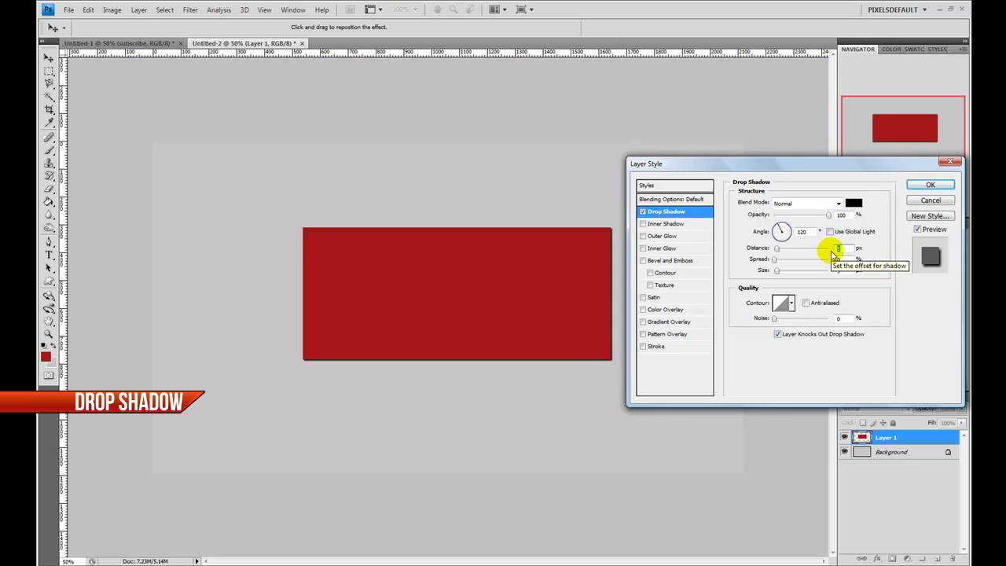
# Step: Set the drop shadow's distance to 7 px and spread to 40%, and slightly reduce its size
pyautogui.write('7')
pyautogui.click(839, 260)
pyautogui.click(839, 260)
pyautogui.write('40')
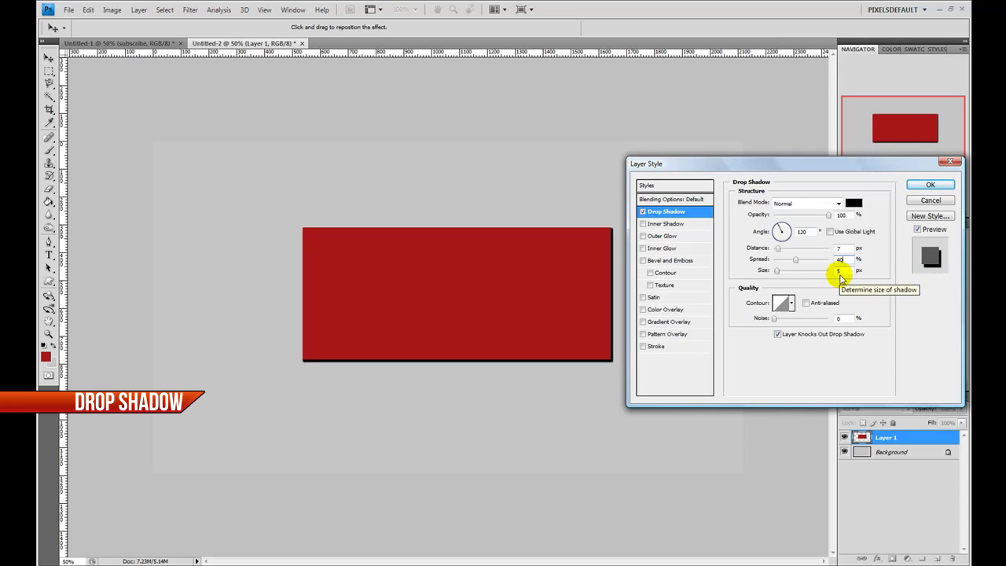
pyautogui.doubleClick(838, 270)
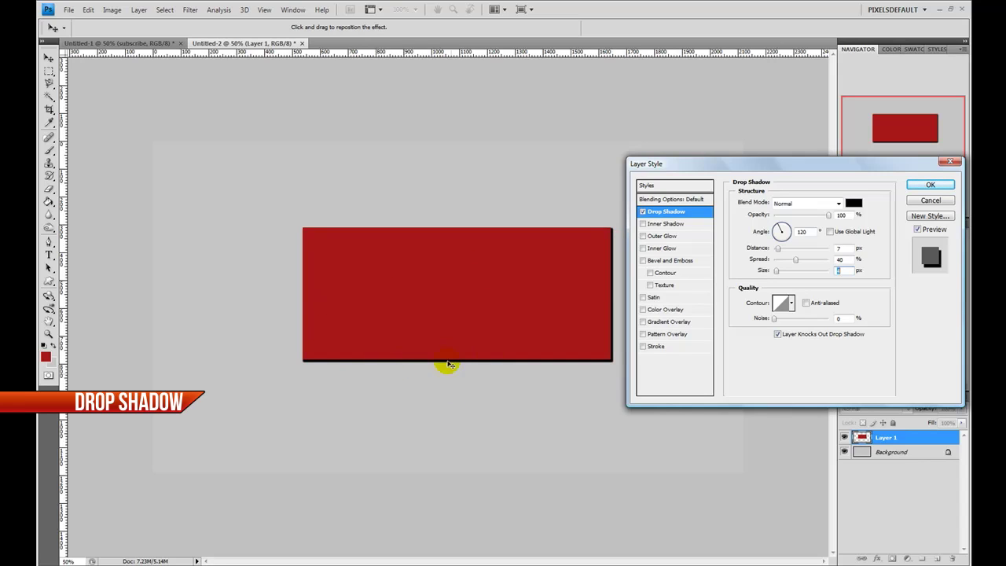
# Step: Add a Multiply inner shadow to the rectangle with 35 px size, 90% opacity and global light disabled
pyautogui.click(674, 227)
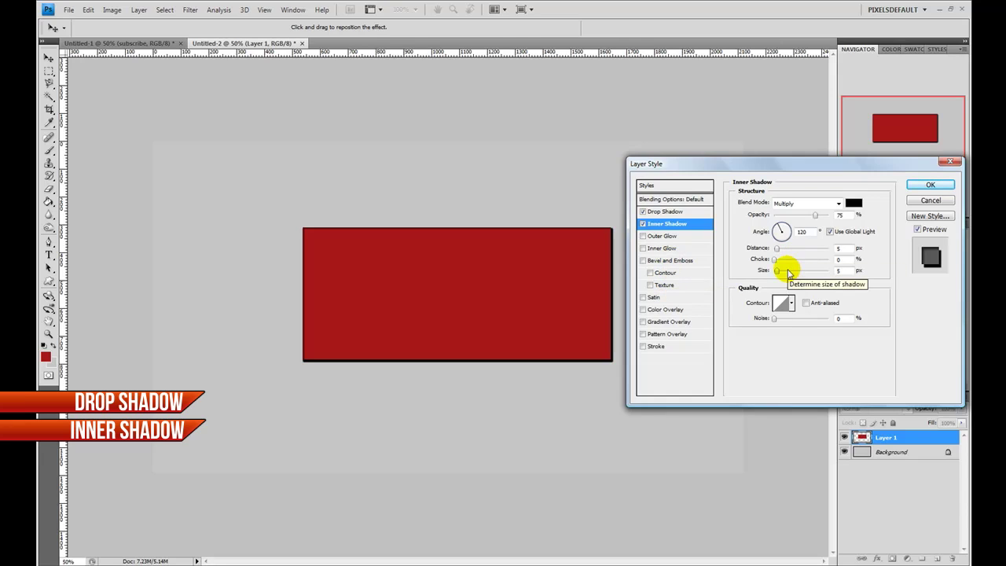
pyautogui.moveTo(777, 270); pyautogui.dragTo(785, 274)
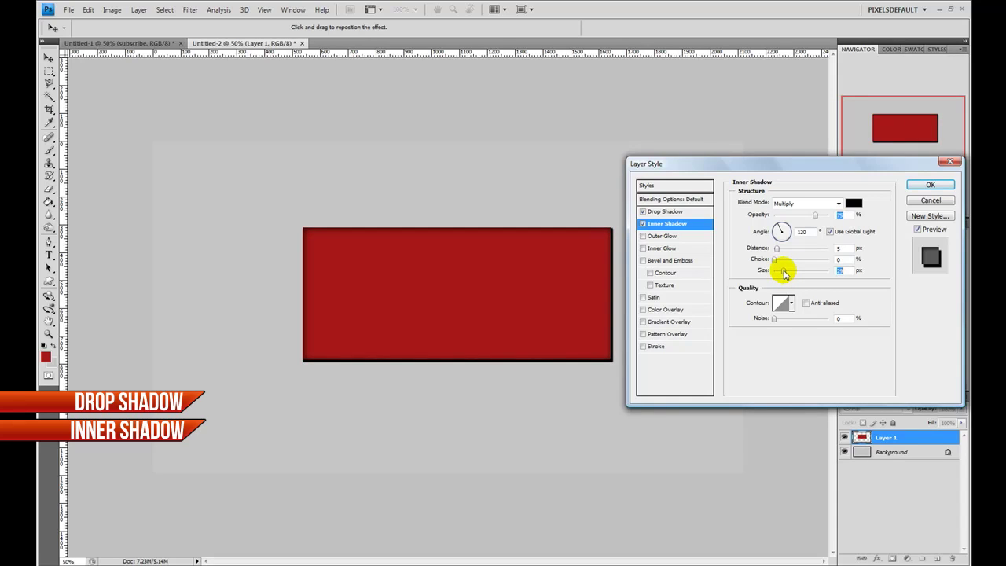
pyautogui.moveTo(784, 273); pyautogui.dragTo(785, 272)
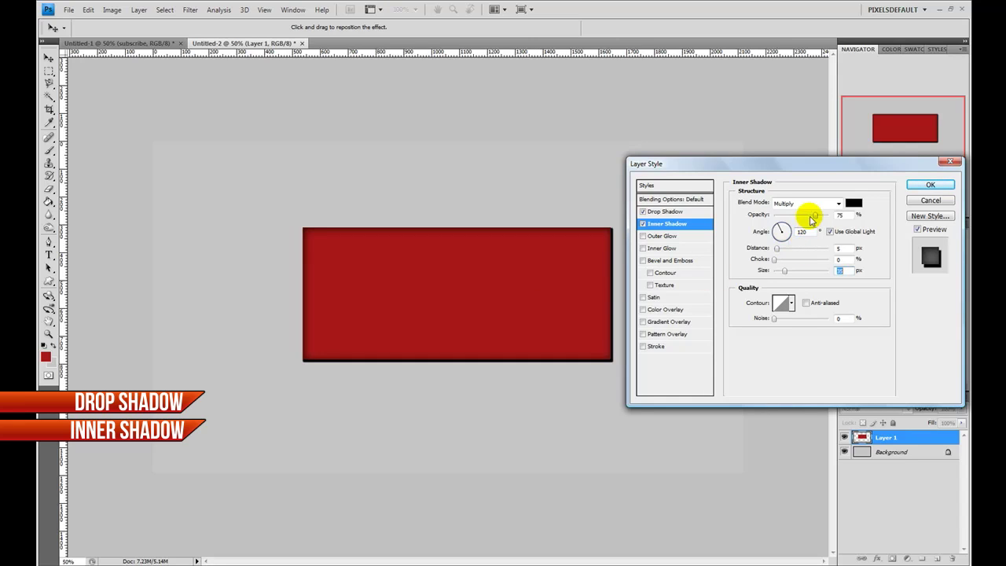
pyautogui.moveTo(816, 219)
pyautogui.mouseDown()
pyautogui.moveTo(840, 218)
pyautogui.moveTo(816, 219)
pyautogui.moveTo(828, 233)
pyautogui.mouseUp()
pyautogui.click(829, 232)
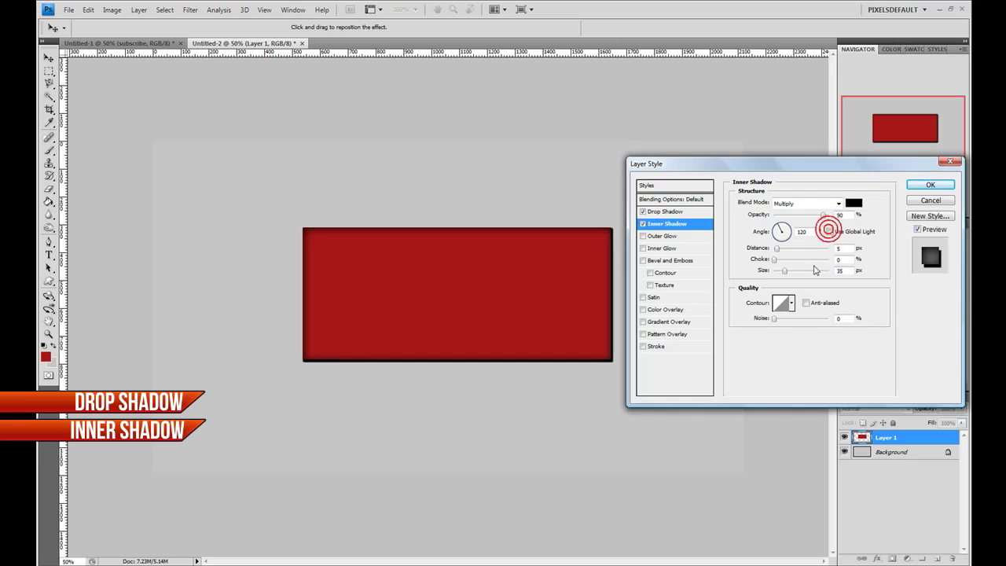
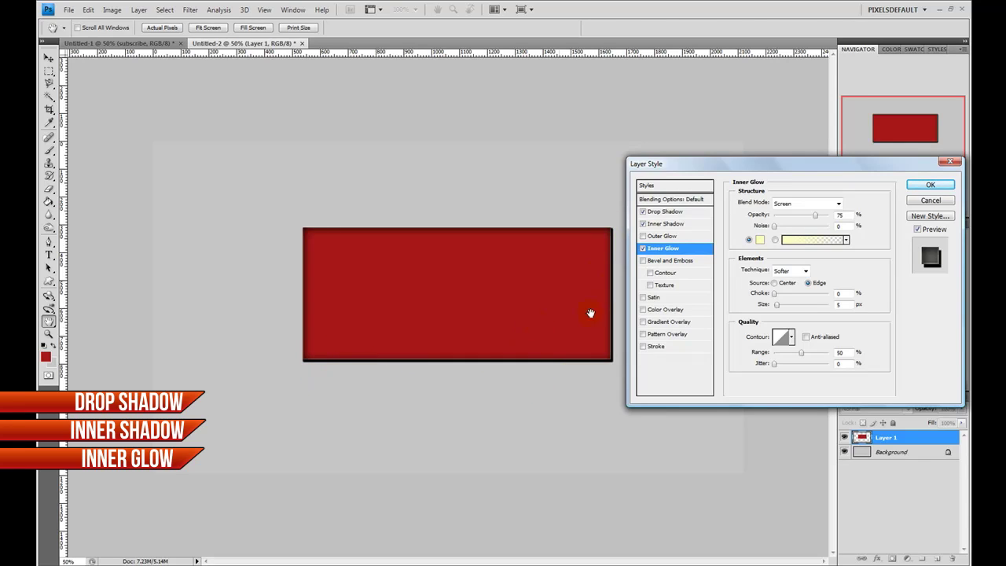
# Step: Set the inner glow's blend mode to Normal and its opacity to 100%
pyautogui.click(793, 204)
pyautogui.click(795, 215)
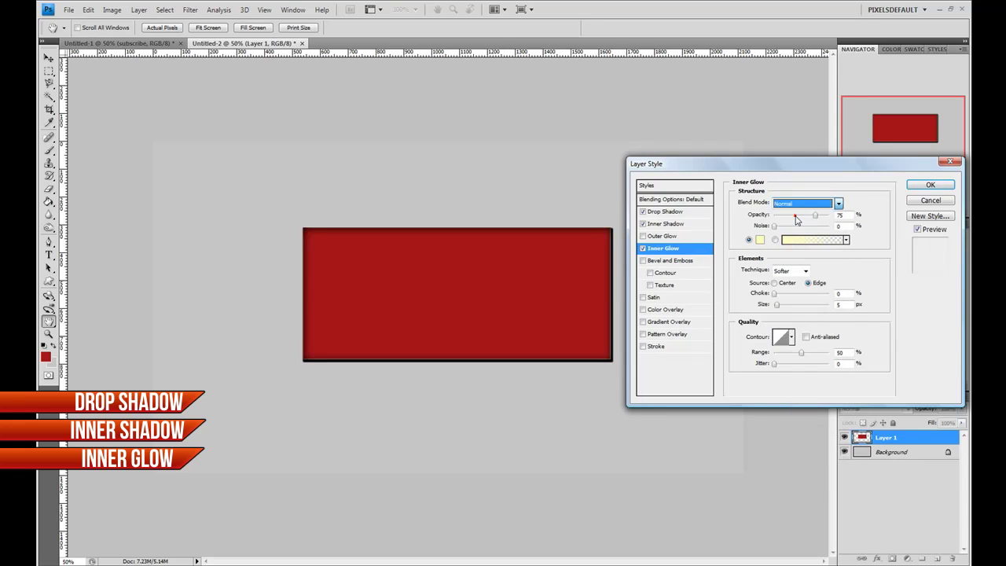
pyautogui.moveTo(797, 212); pyautogui.dragTo(844, 215)
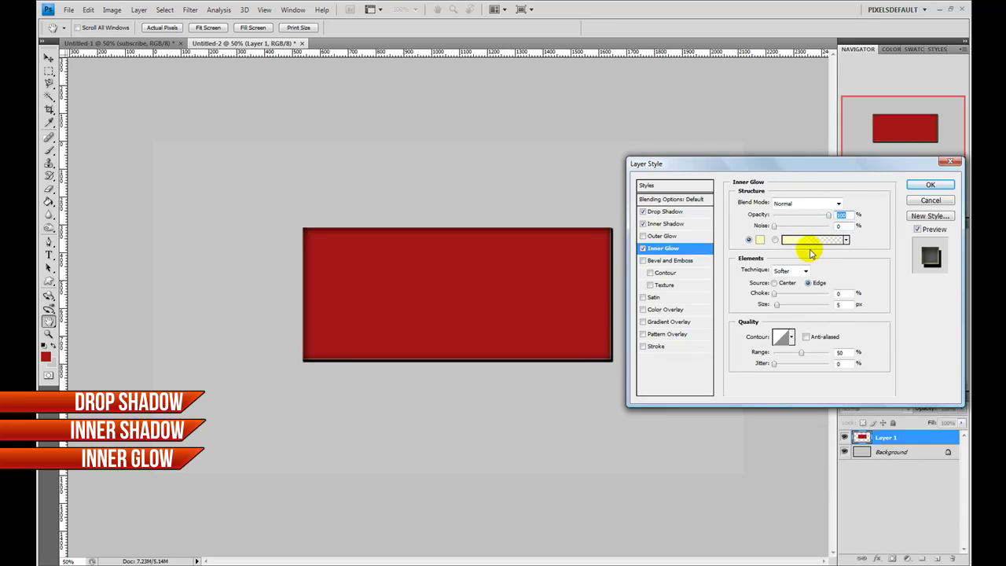
# Step: Change the inner glow colour to light red #eb6666, starting from the rectangle's sampled red
pyautogui.click(760, 239)
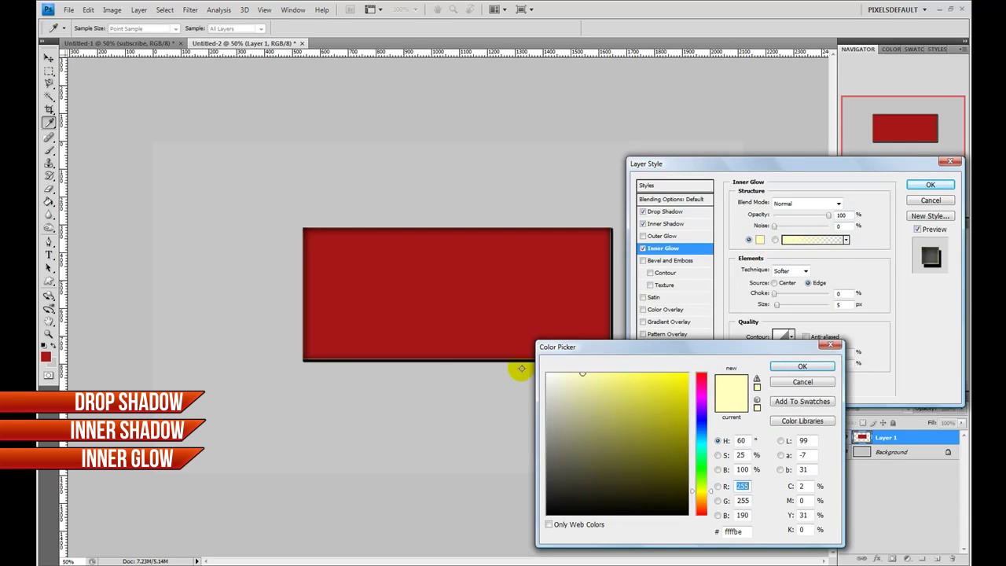
pyautogui.click(445, 298)
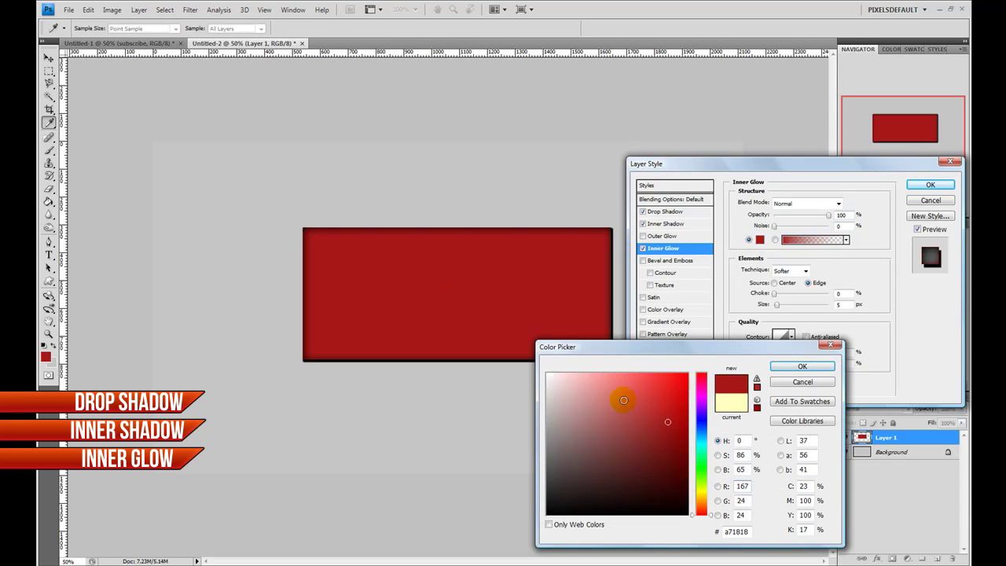
pyautogui.moveTo(646, 420); pyautogui.dragTo(627, 379)
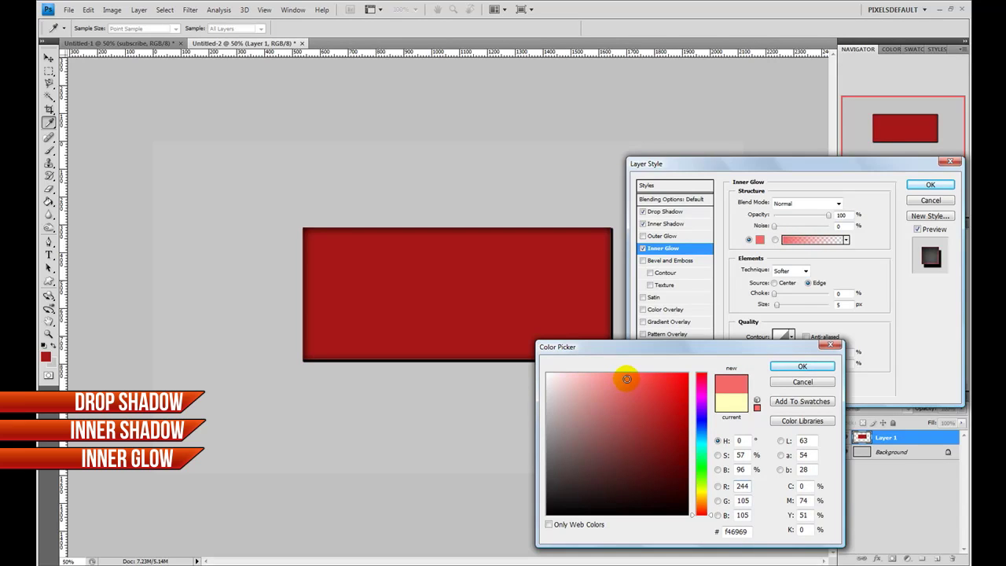
pyautogui.moveTo(626, 379); pyautogui.dragTo(622, 383)
pyautogui.moveTo(622, 383); pyautogui.dragTo(626, 384)
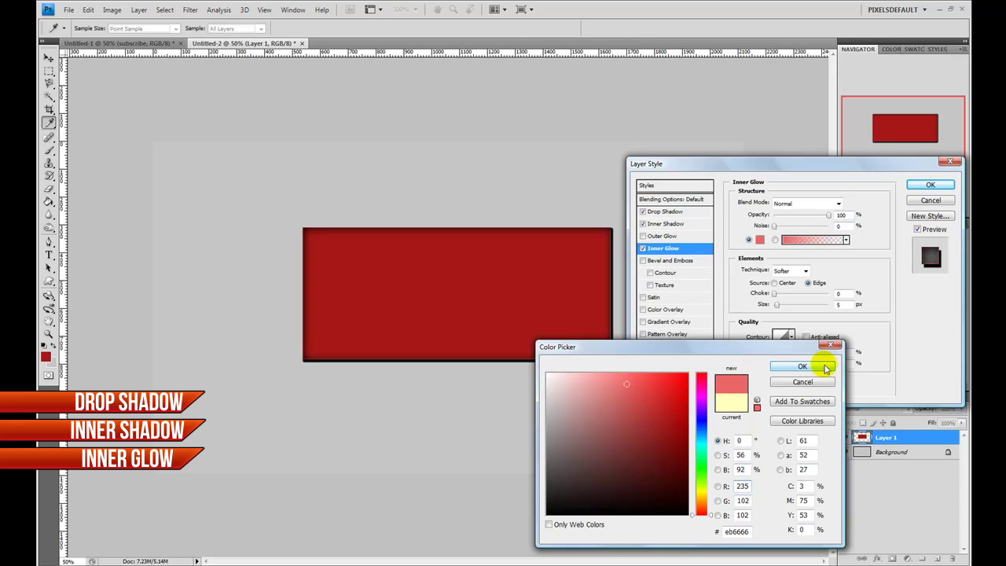
pyautogui.click(821, 364)
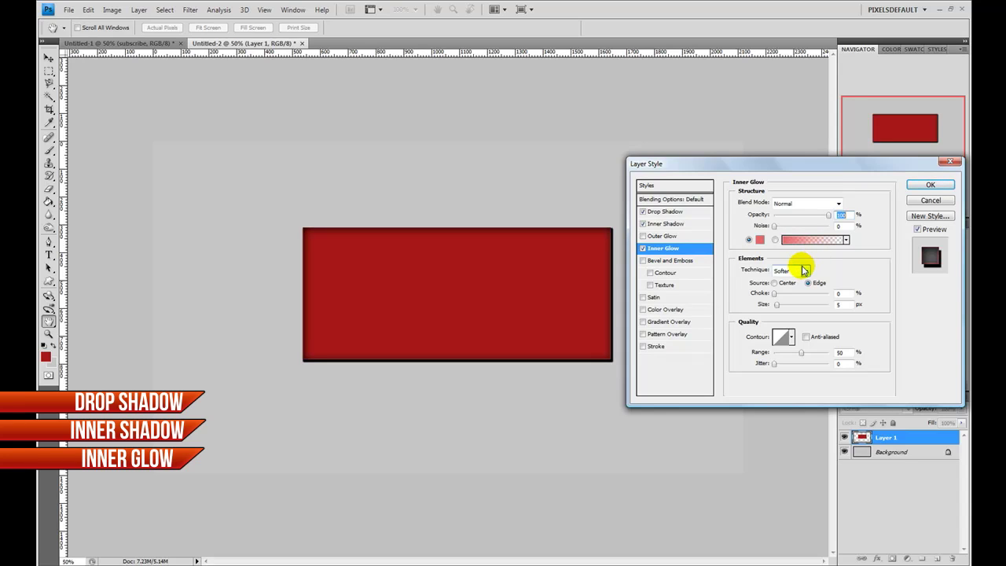
# Step: Set the inner glow's size to 9 px and slightly reduce the inner shadow's distance
pyautogui.click(845, 305)
pyautogui.write('9')
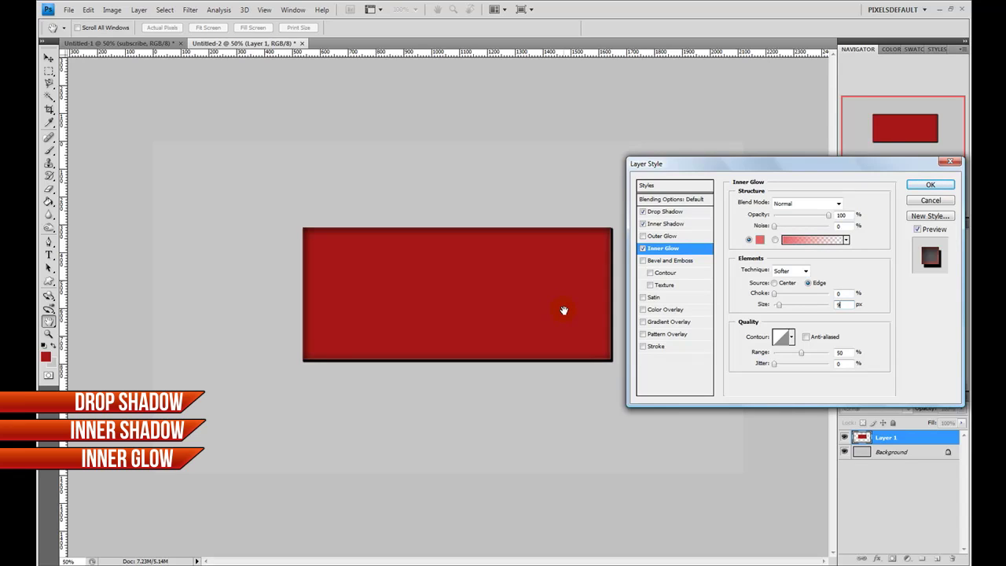
pyautogui.click(657, 223)
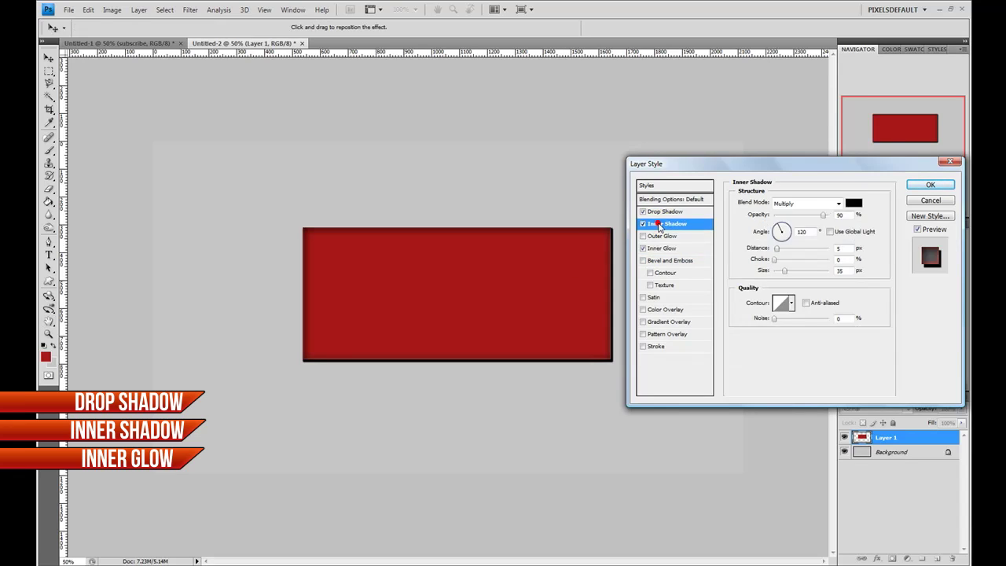
pyautogui.doubleClick(838, 248)
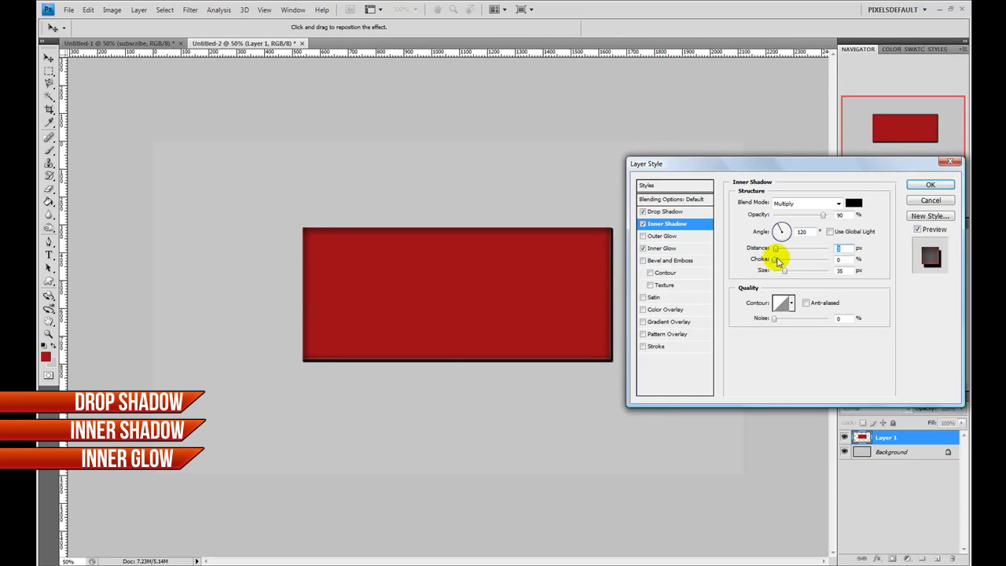
# Step: Add a linear black-to-white gradient overlay to the rectangle with the Overlay blend mode
pyautogui.click(669, 322)
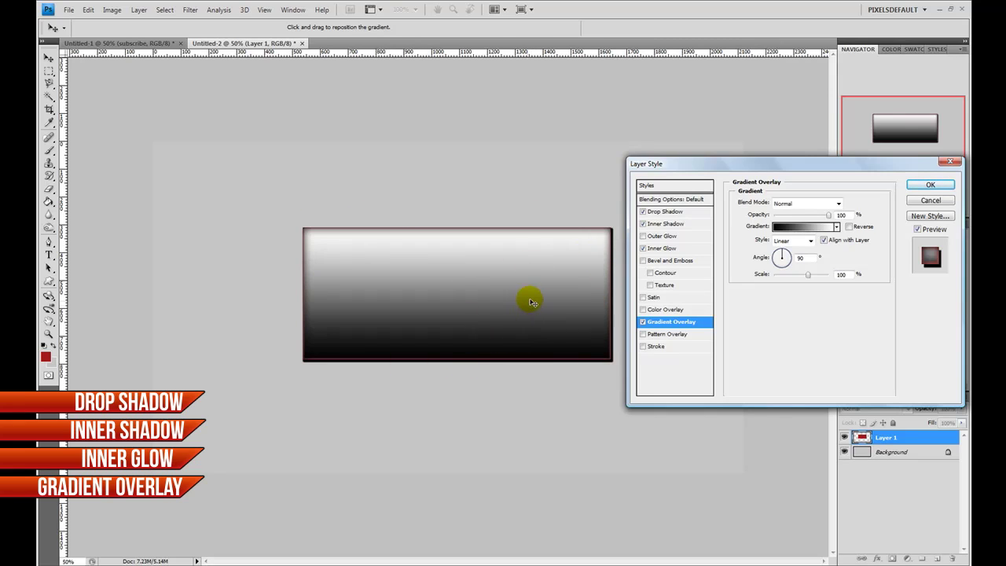
pyautogui.click(799, 204)
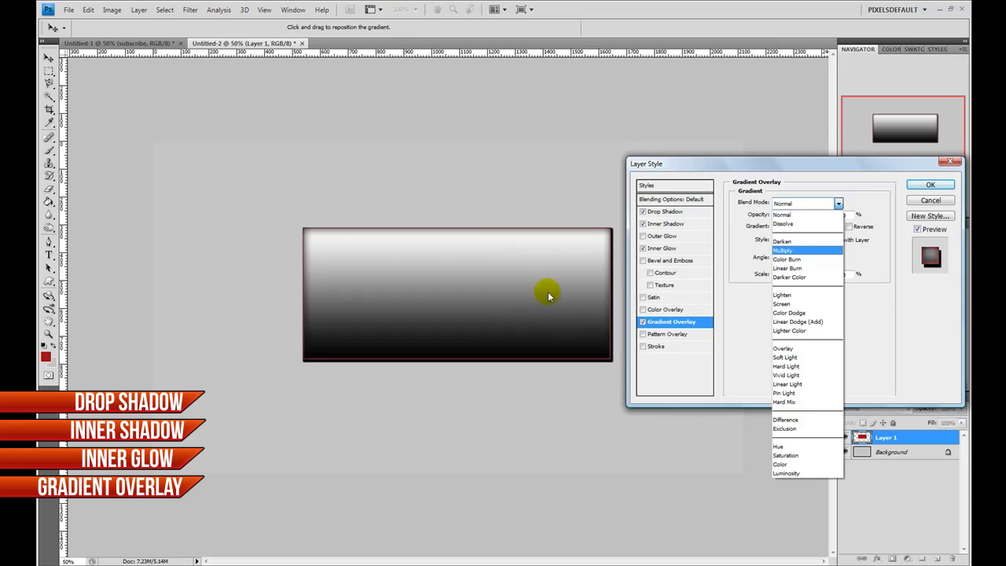
pyautogui.click(806, 348)
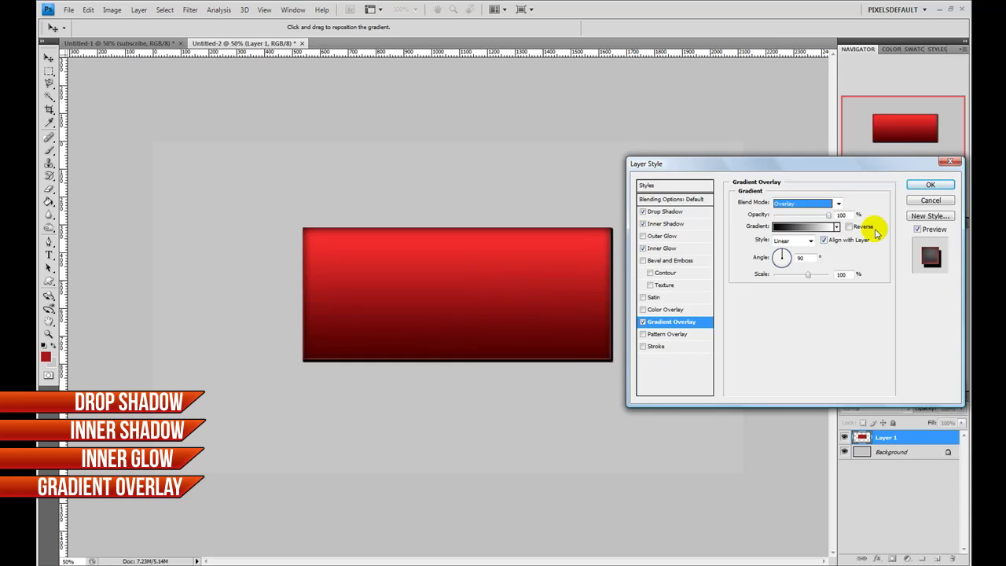
pyautogui.click(798, 227)
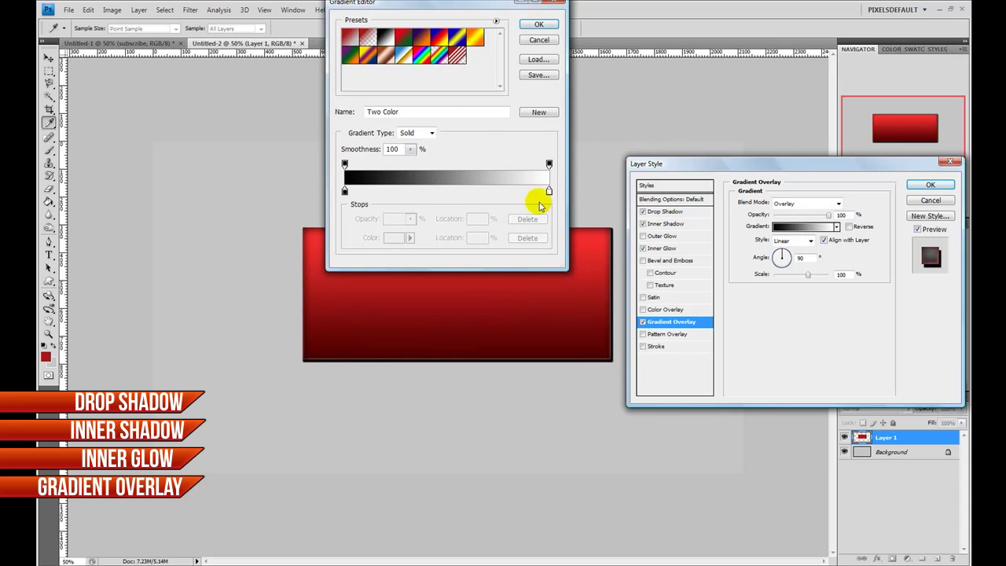
pyautogui.click(533, 23)
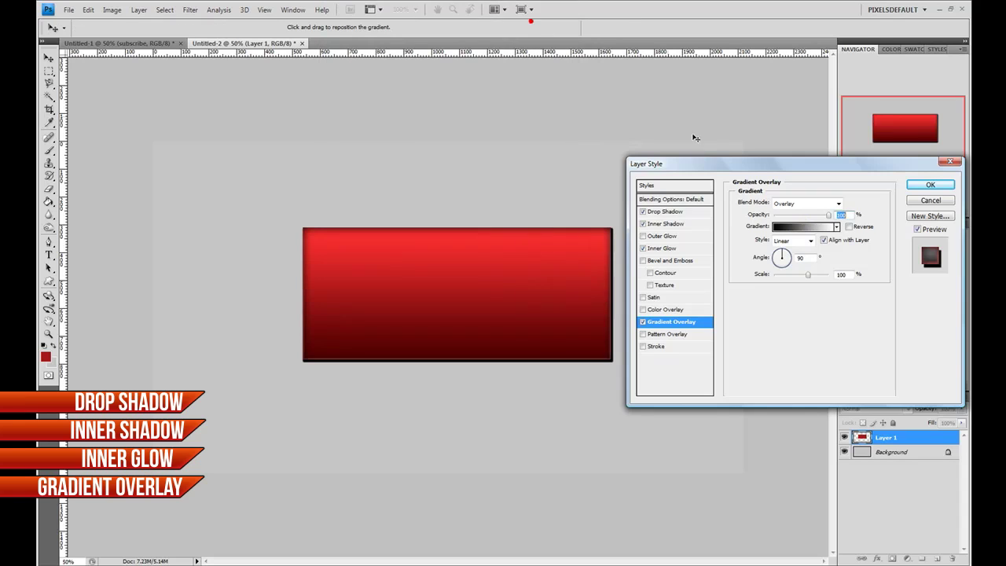
# Step: Edit the overlay gradient, moving the white stop to 50% and adding a dark grey #616161 stop at 100%
pyautogui.click(786, 226)
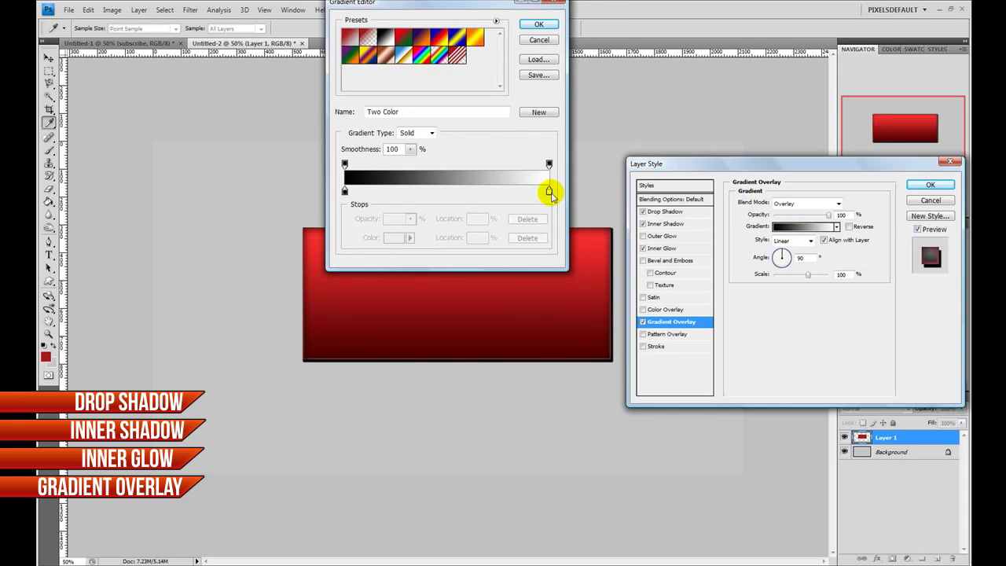
pyautogui.moveTo(548, 191); pyautogui.dragTo(445, 198)
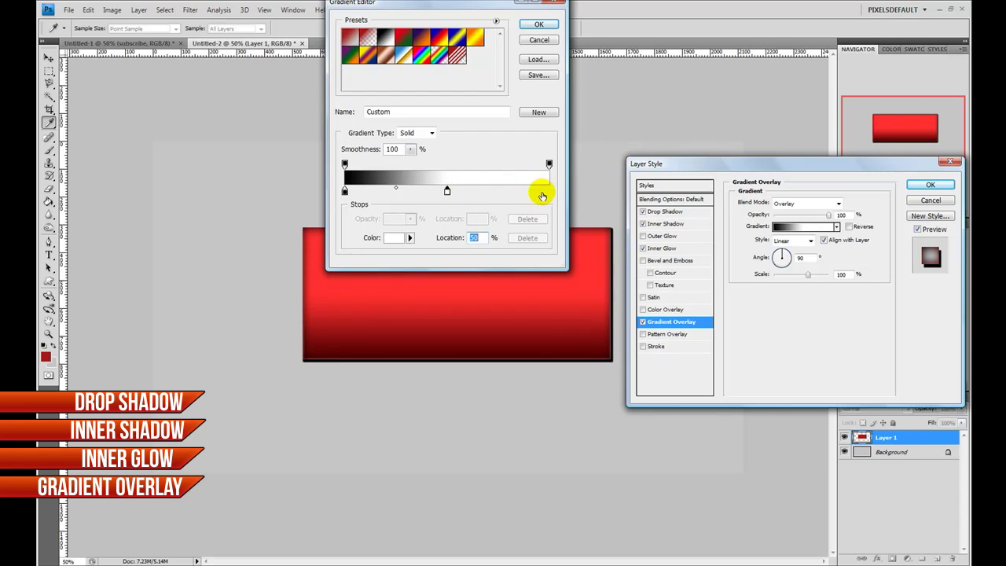
pyautogui.click(549, 191)
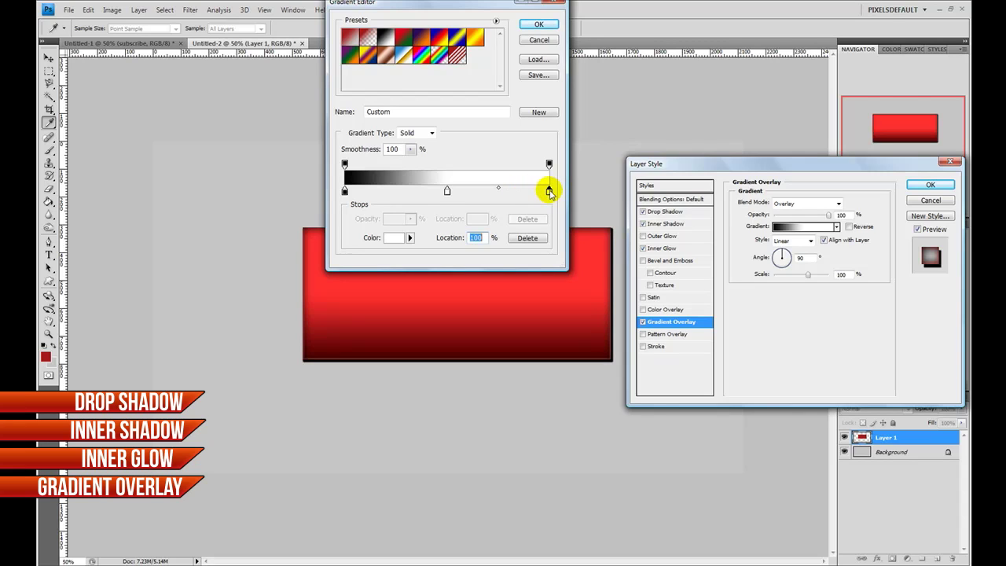
pyautogui.click(397, 237)
pyautogui.moveTo(545, 393); pyautogui.dragTo(542, 460)
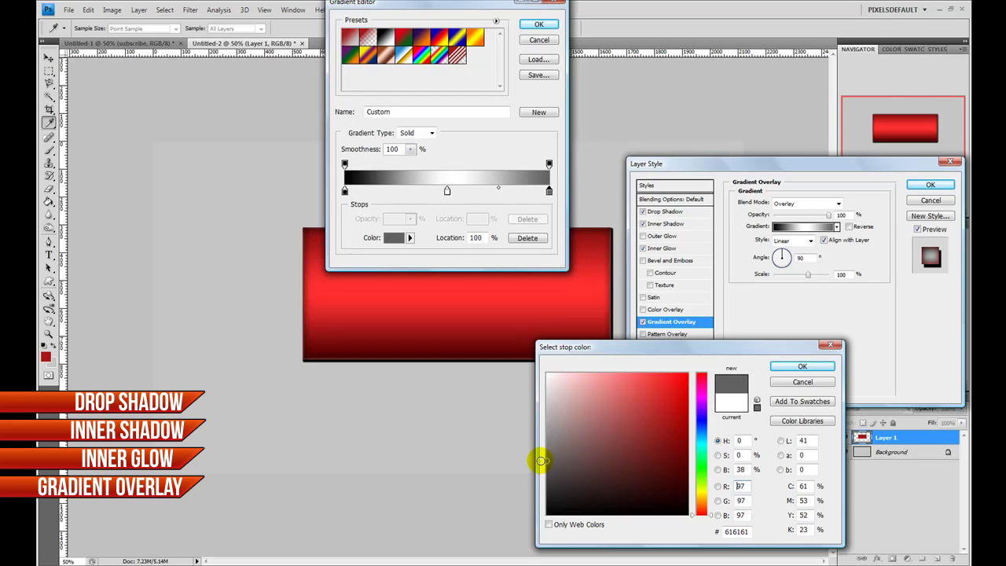
pyautogui.click(786, 365)
pyautogui.click(539, 25)
pyautogui.click(503, 329)
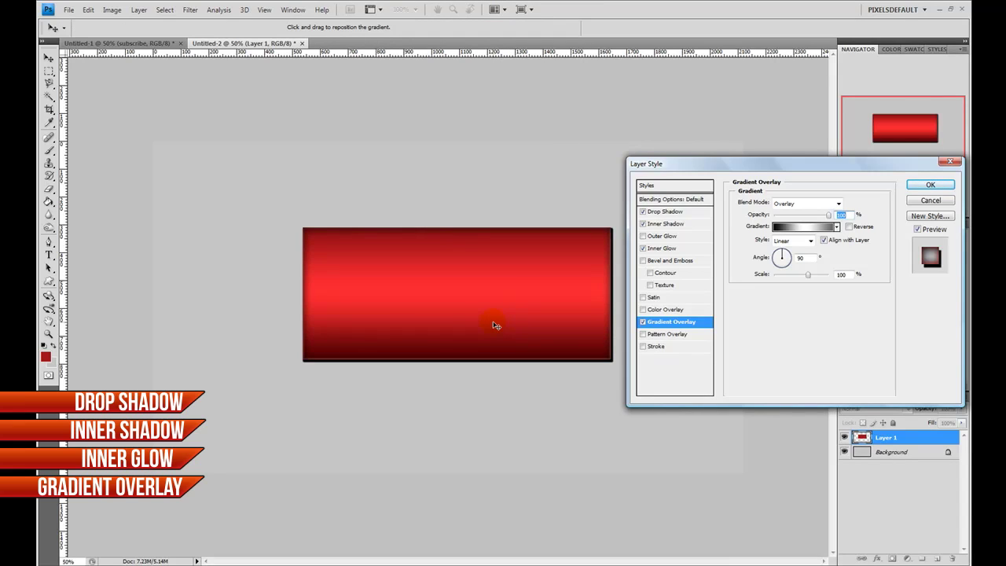
pyautogui.moveTo(444, 310)
pyautogui.mouseDown()
pyautogui.moveTo(388, 240)
pyautogui.moveTo(472, 254)
pyautogui.moveTo(472, 370)
pyautogui.moveTo(497, 235)
pyautogui.moveTo(488, 259)
pyautogui.mouseUp()
pyautogui.moveTo(488, 261); pyautogui.dragTo(488, 261)
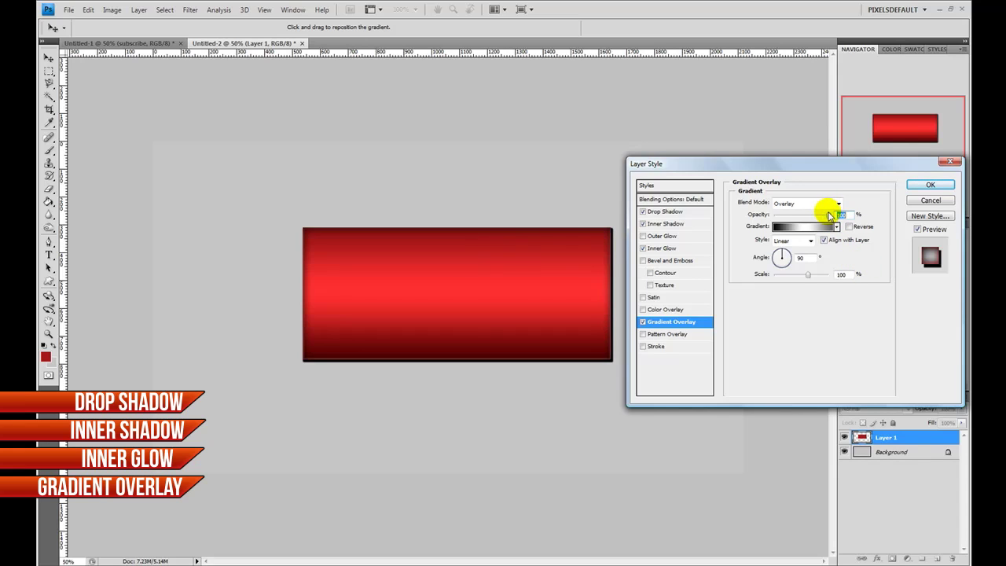
pyautogui.moveTo(829, 216)
pyautogui.mouseDown()
pyautogui.moveTo(805, 213)
pyautogui.moveTo(845, 218)
pyautogui.mouseUp()
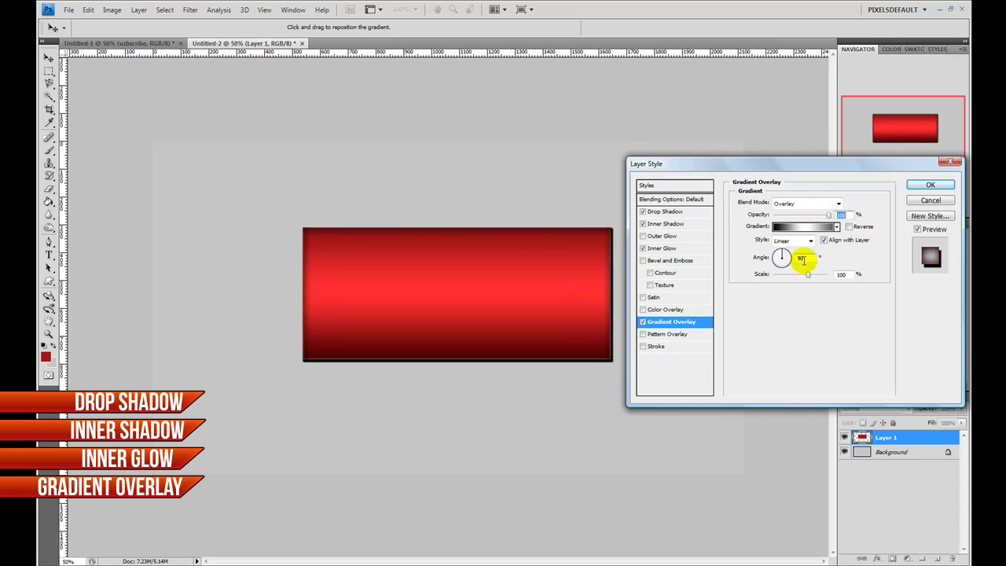
# Step: Add a 3 px black outside stroke to the rectangle, apply the layer style and collapse the effects list
pyautogui.click(655, 350)
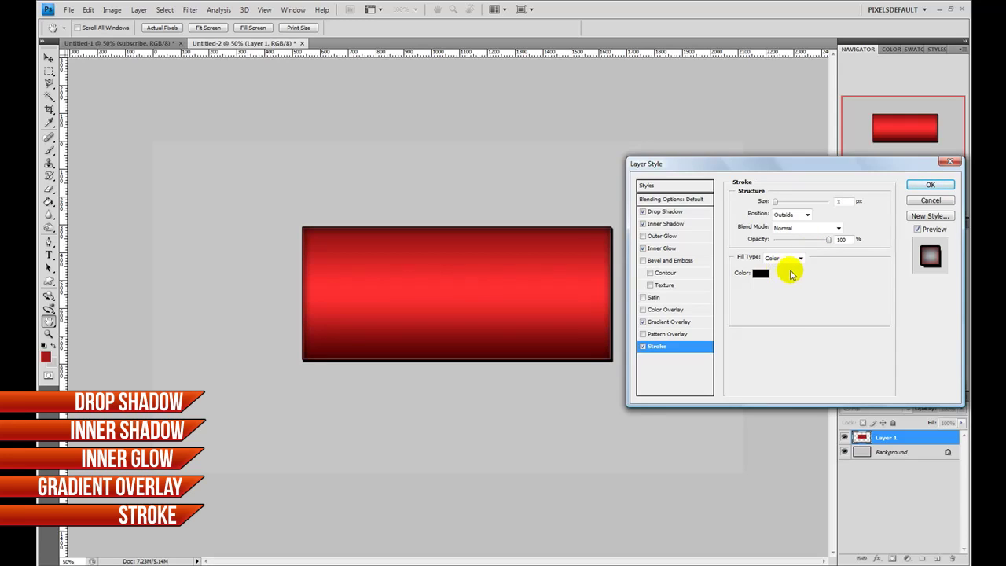
pyautogui.click(918, 185)
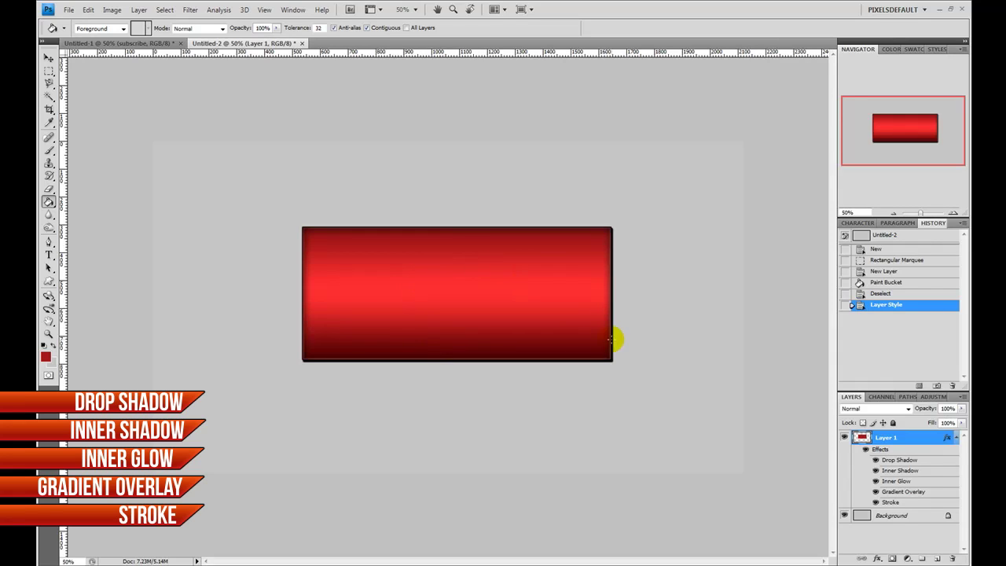
pyautogui.click(957, 438)
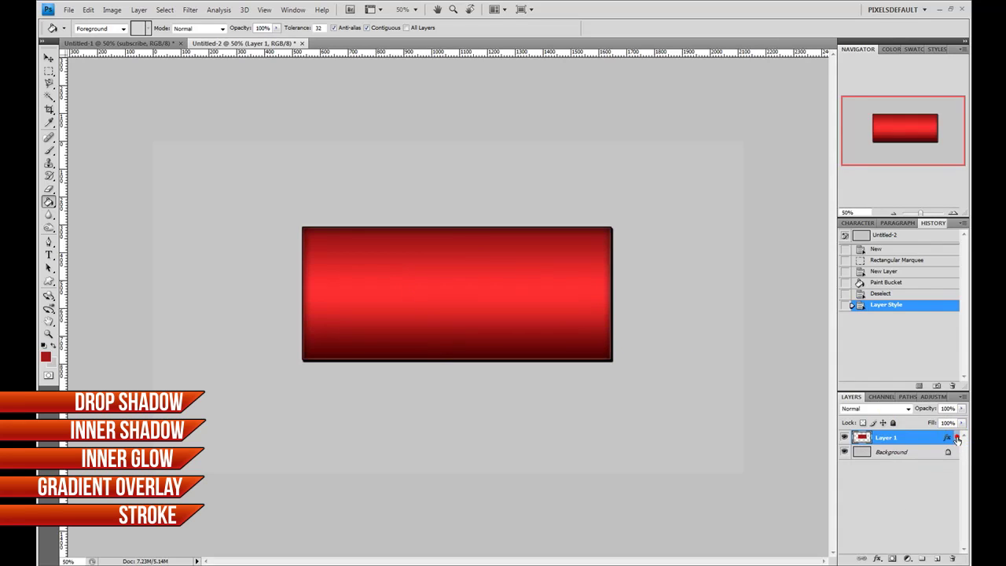
# Step: Make a wide elliptical selection over the upper half of the red rectangle and nudge it right to centre it
pyautogui.moveTo(48, 71); pyautogui.dragTo(74, 81)
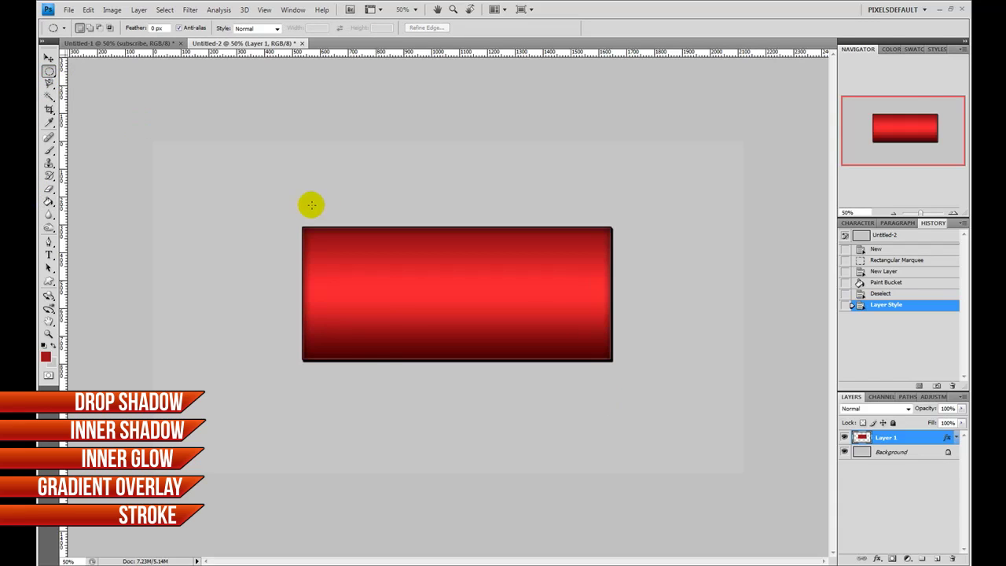
pyautogui.moveTo(293, 201); pyautogui.dragTo(615, 259)
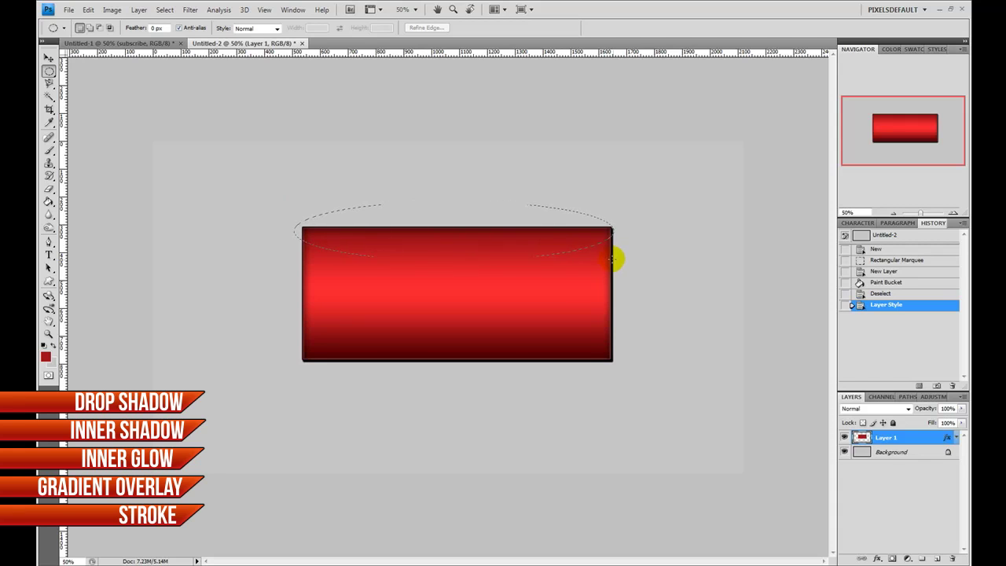
pyautogui.moveTo(613, 261); pyautogui.dragTo(610, 285)
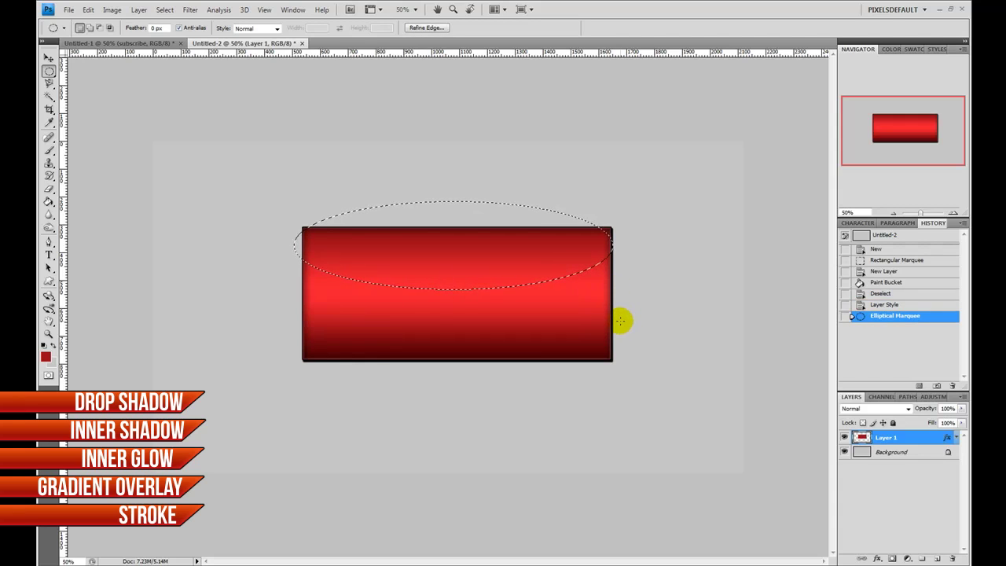
pyautogui.press('Right')
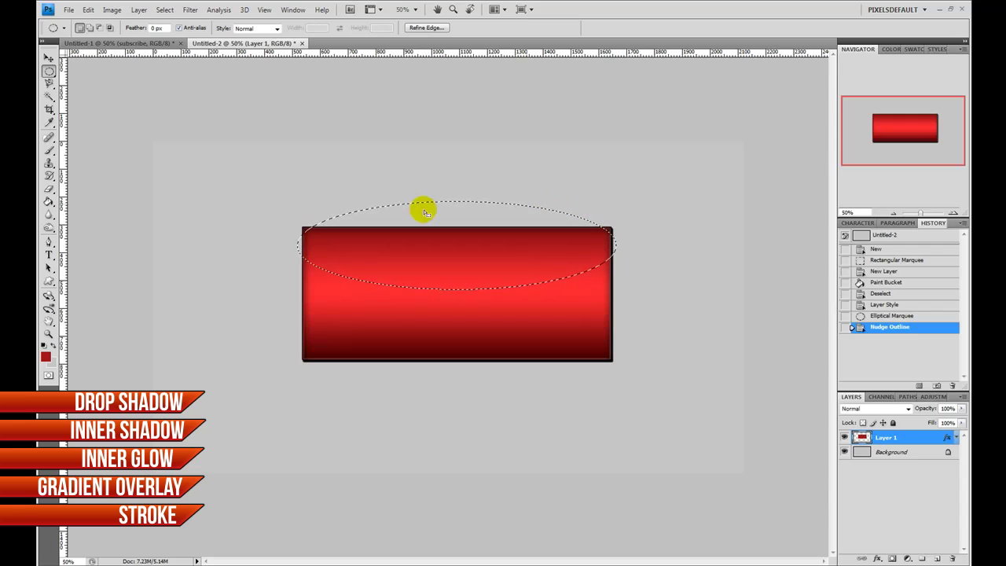
# Step: Add the rectangle's two upper corners to the elliptical selection with small rectangular marquees
pyautogui.rightClick(47, 72)
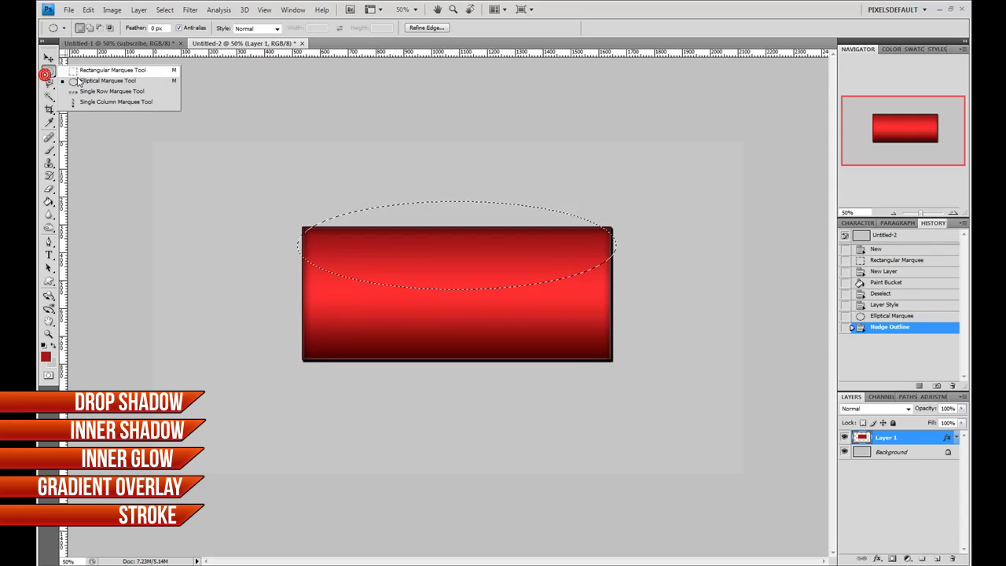
pyautogui.click(91, 71)
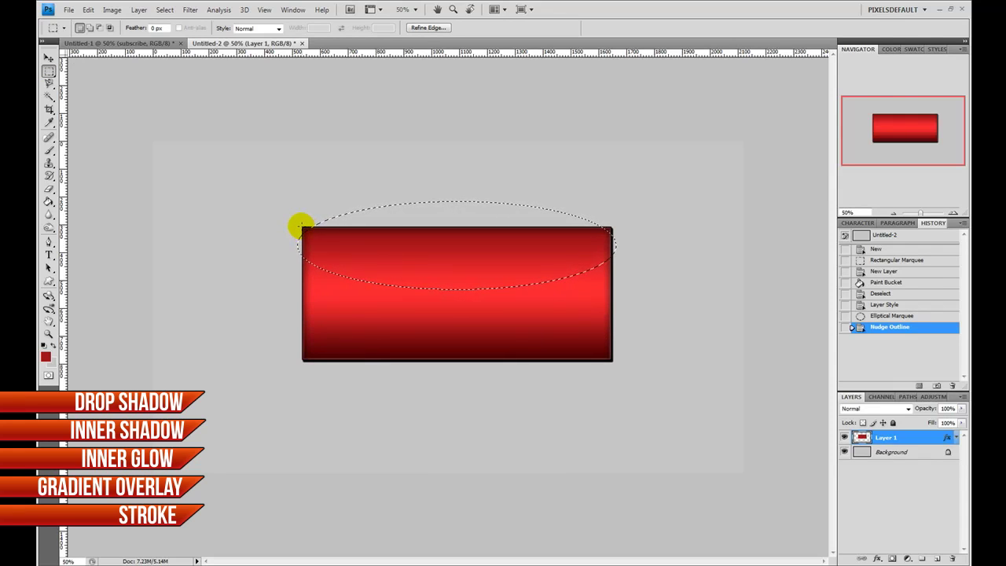
pyautogui.press('shift')
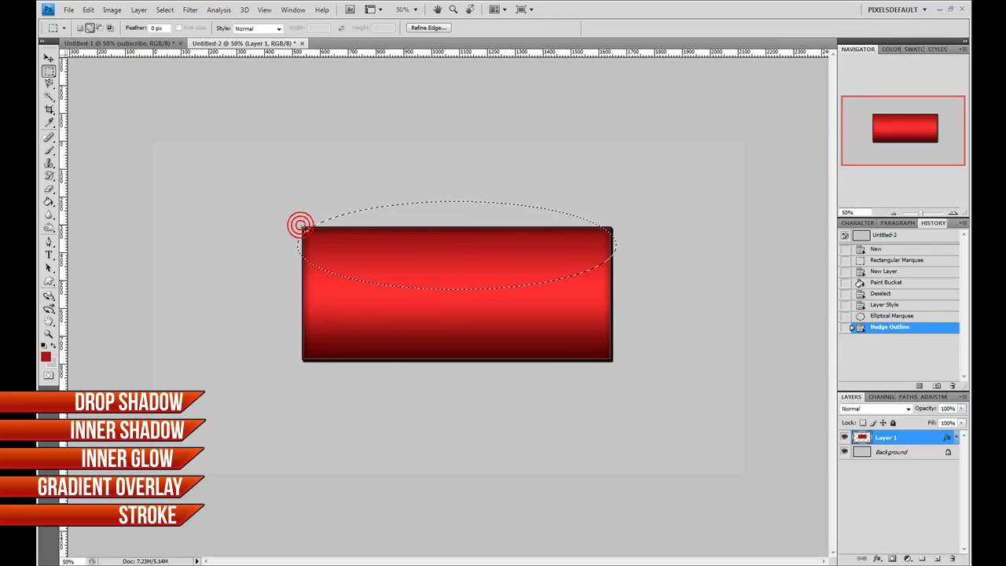
pyautogui.moveTo(310, 230); pyautogui.dragTo(329, 242)
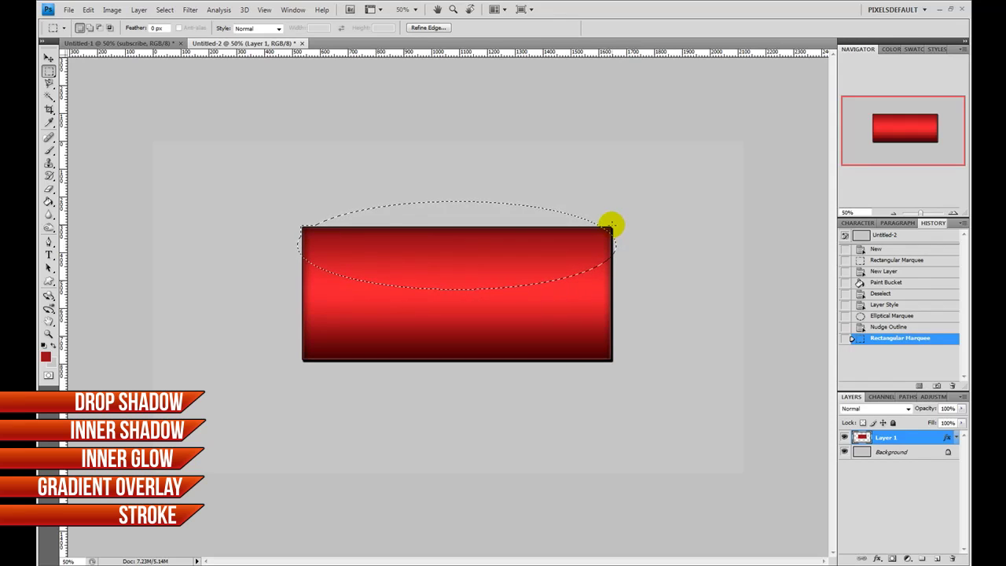
pyautogui.press('shift')
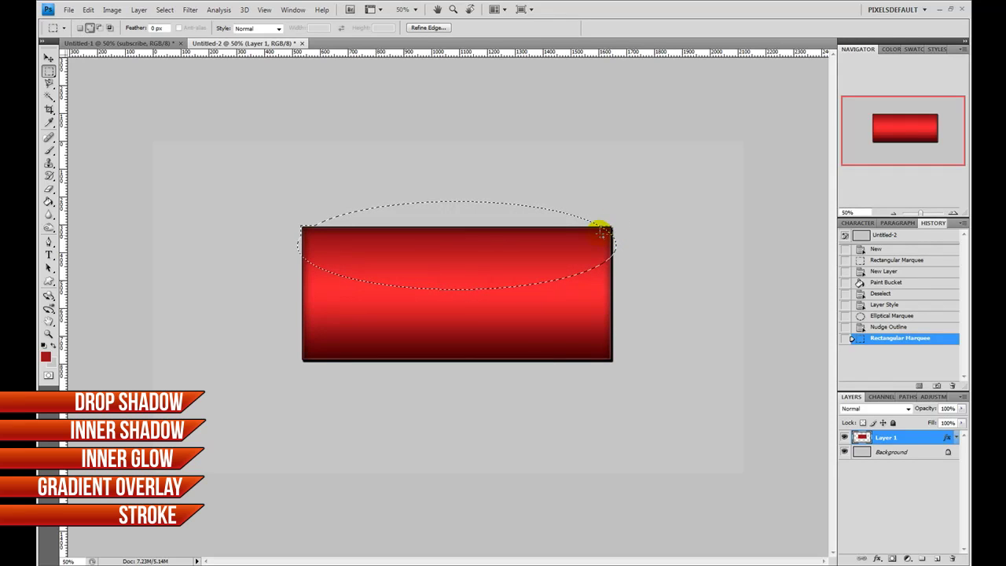
pyautogui.moveTo(602, 230); pyautogui.dragTo(602, 231)
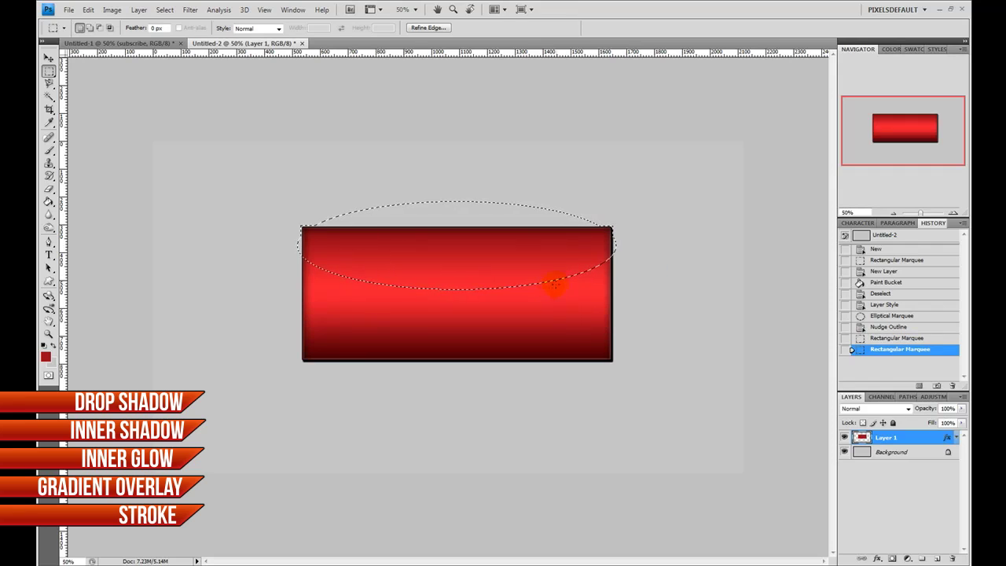
# Step: Fill the combined selection with white on a new layer and deselect it
pyautogui.click(936, 558)
pyautogui.click(45, 346)
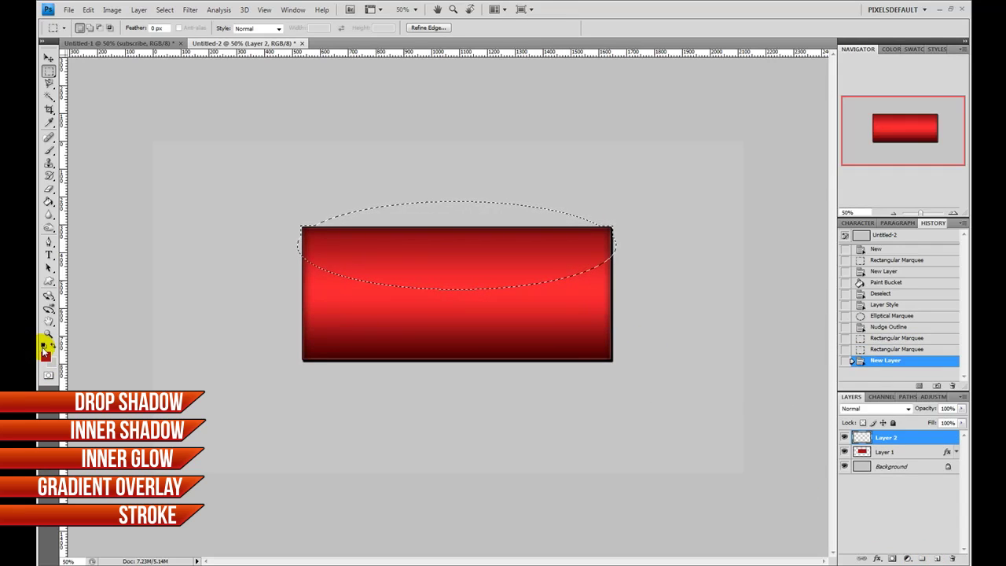
pyautogui.click(53, 343)
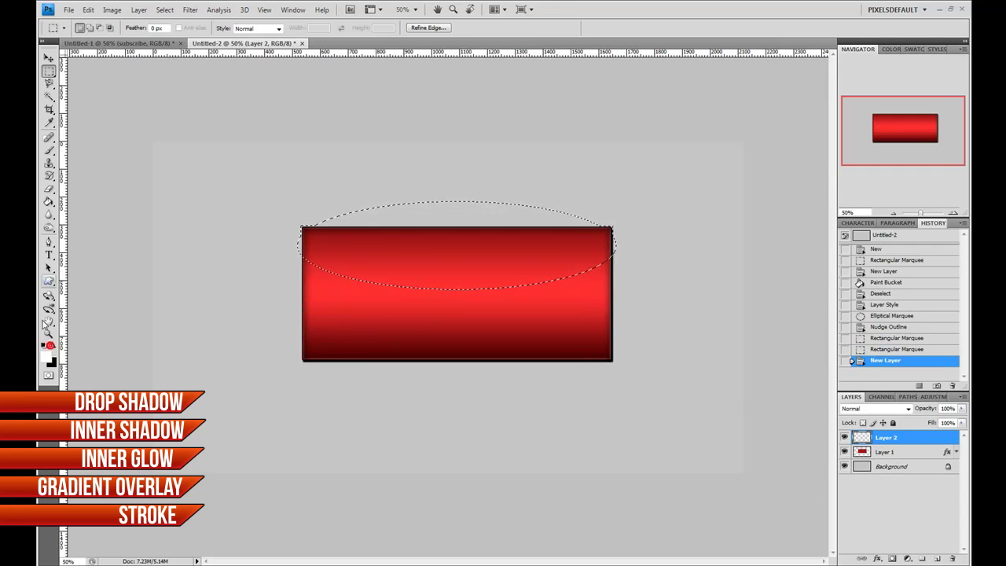
pyautogui.click(45, 200)
pyautogui.click(394, 244)
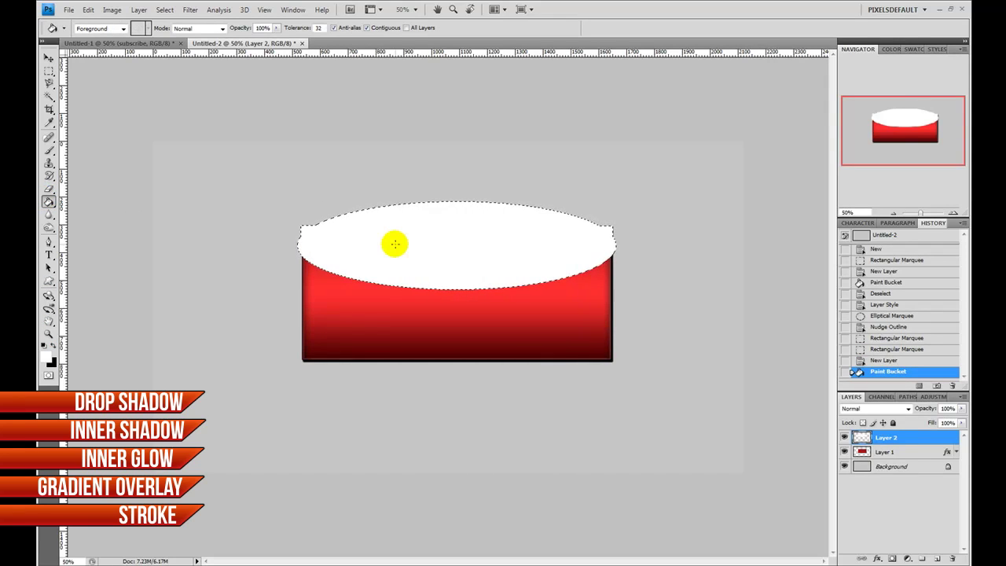
pyautogui.hotkey('ctrl', 'd')
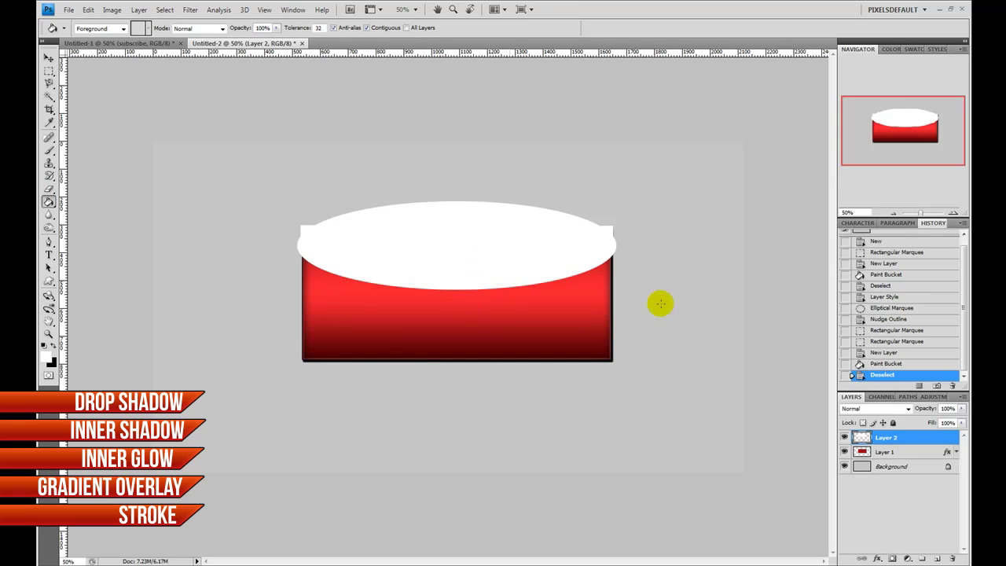
# Step: Set the white highlight layer's blend mode to Overlay and its opacity to 60%
pyautogui.click(886, 407)
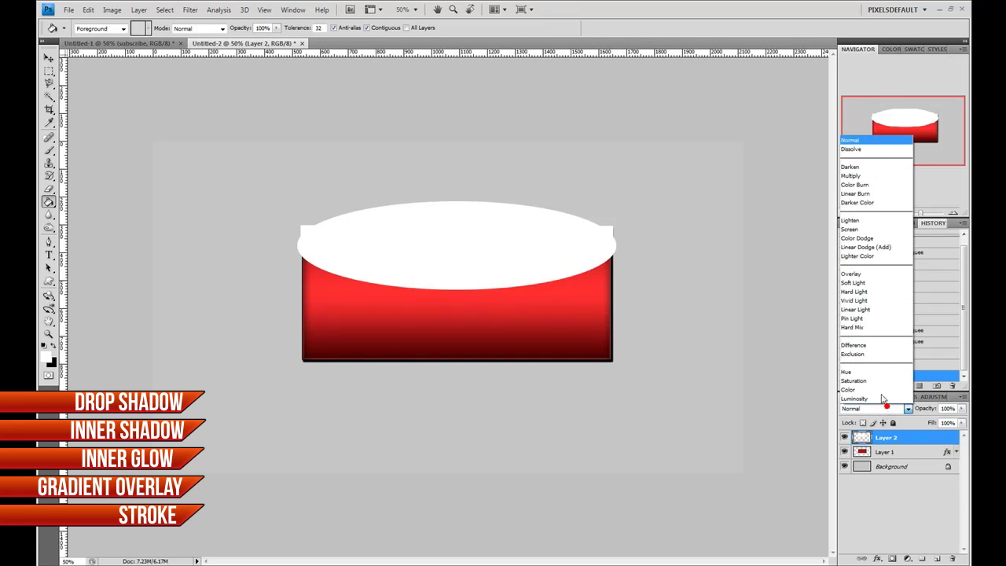
pyautogui.click(860, 274)
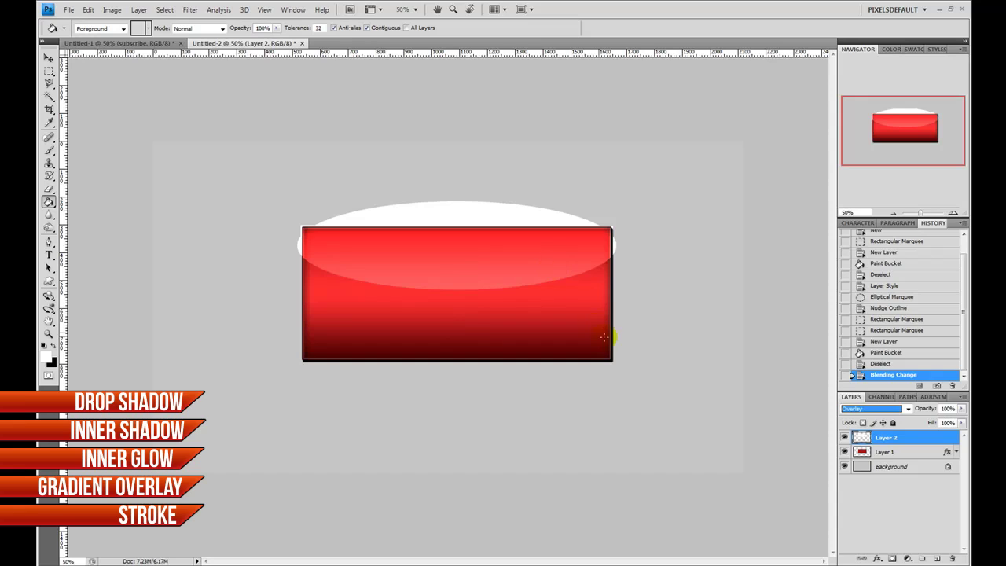
pyautogui.moveTo(930, 409); pyautogui.dragTo(908, 409)
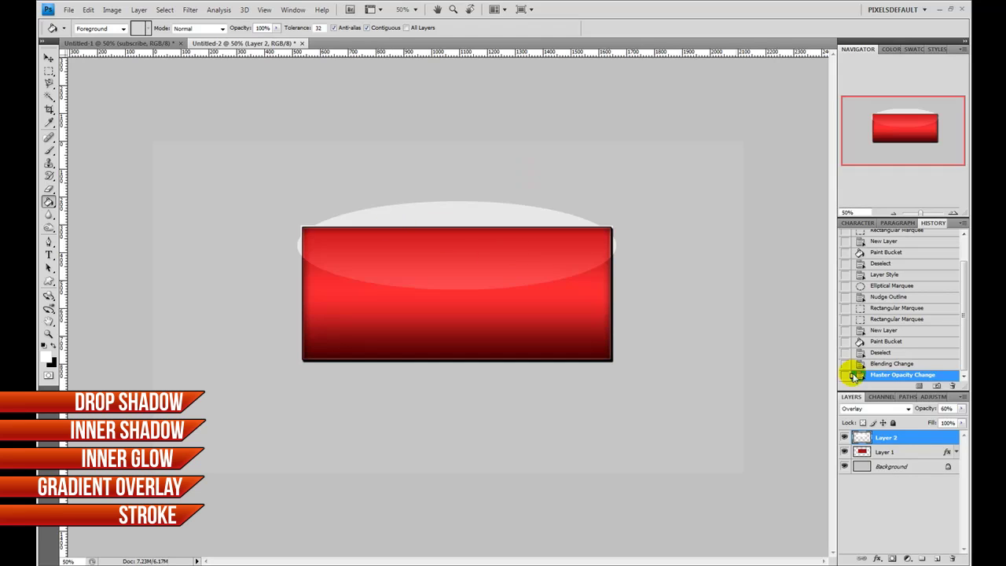
# Step: Load the red rectangle layer's shape as a selection and invert it to cover everything outside the rectangle
pyautogui.click(894, 453)
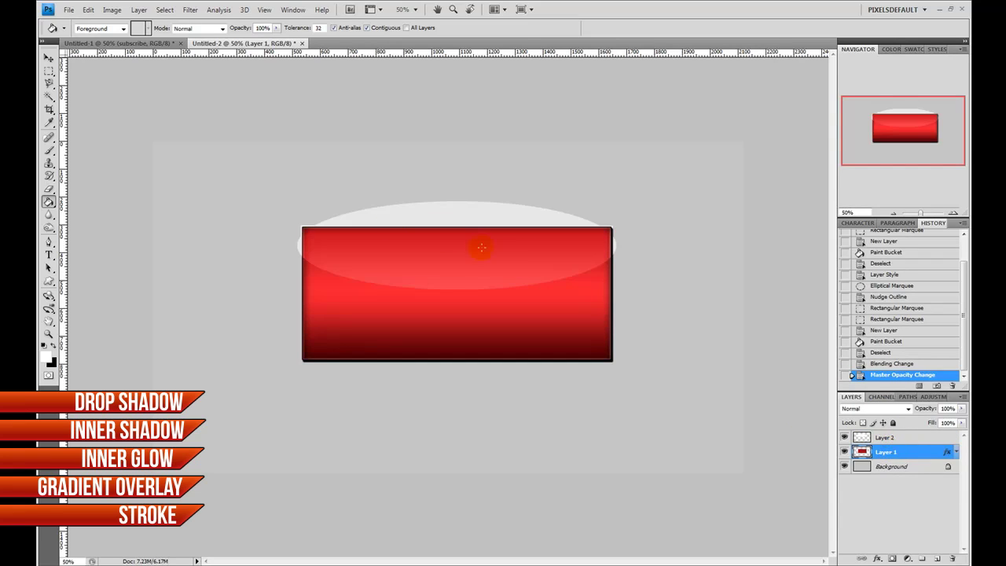
pyautogui.click(167, 10)
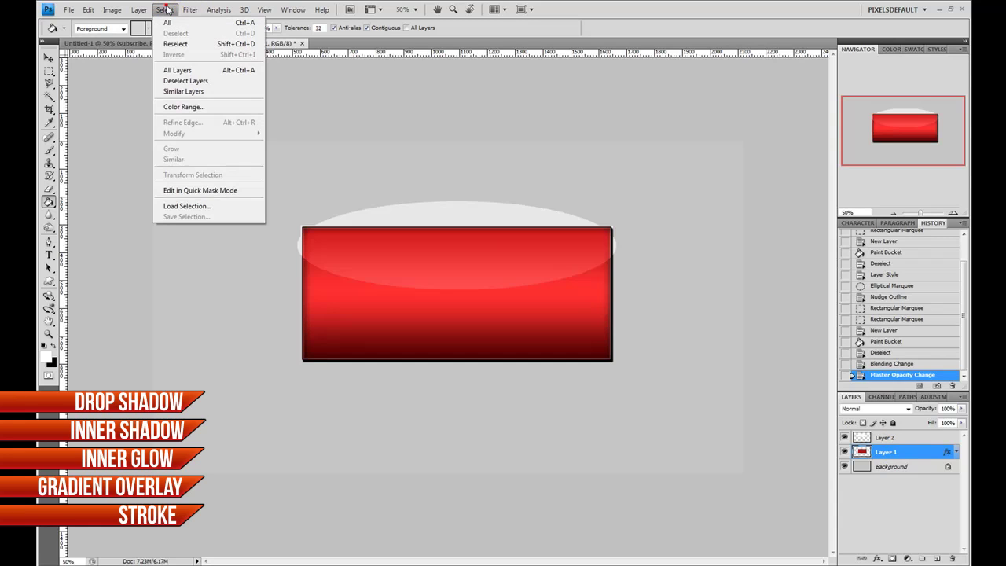
pyautogui.click(187, 207)
pyautogui.click(594, 165)
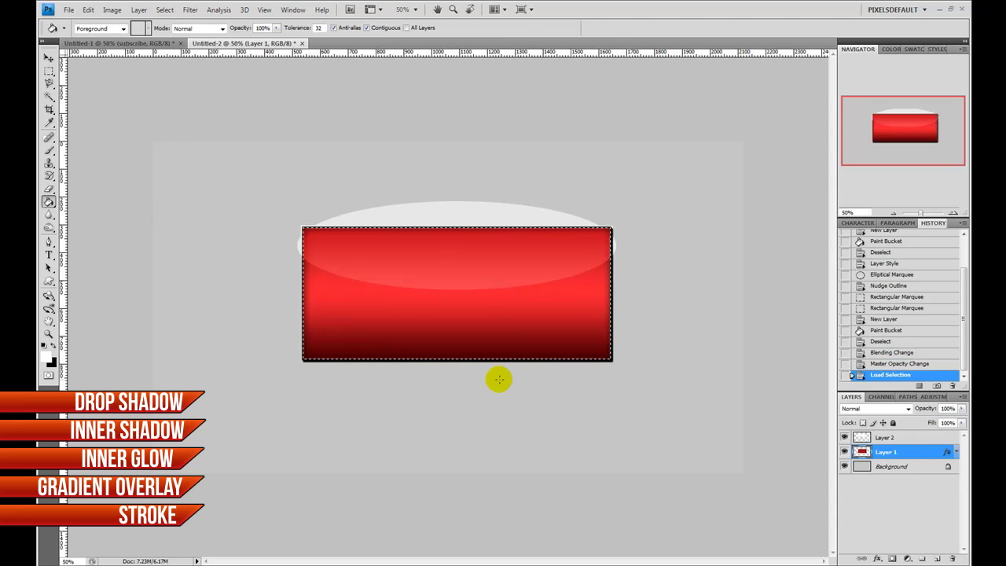
pyautogui.click(514, 312)
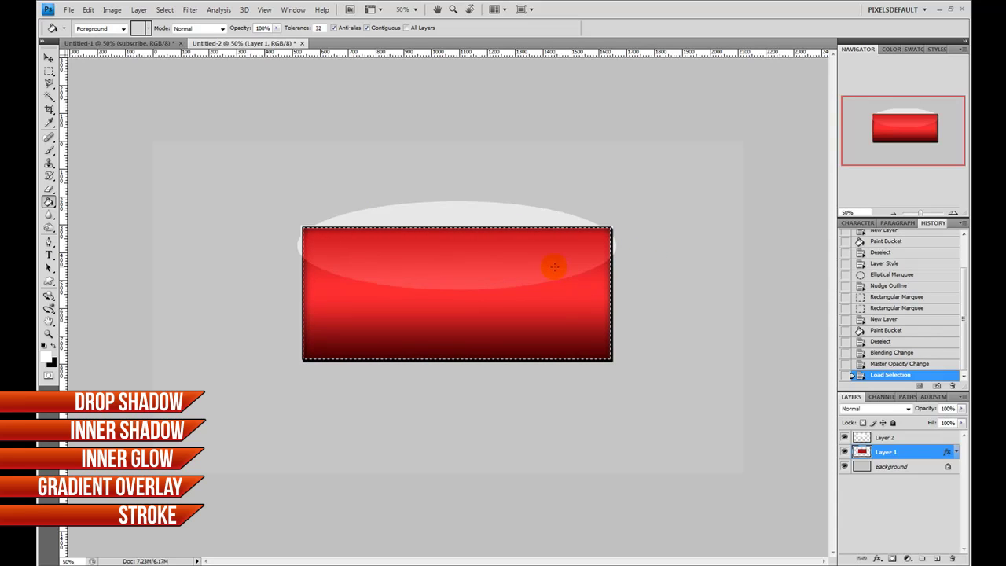
pyautogui.hotkey('ctrl', 'shift', 'i')
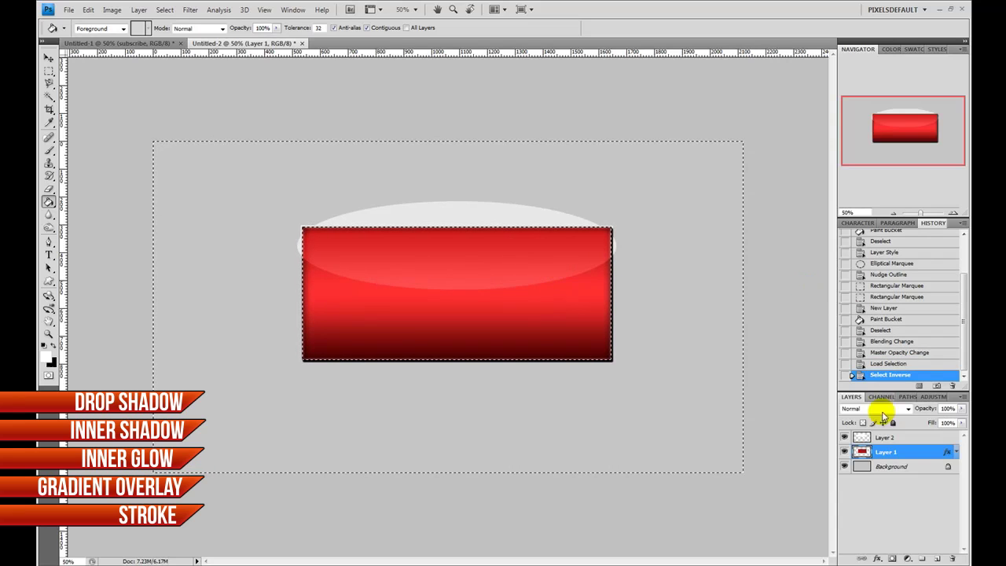
# Step: Delete the parts of the white highlight on Layer 2 that extend beyond the red rectangle, and deselect
pyautogui.click(886, 440)
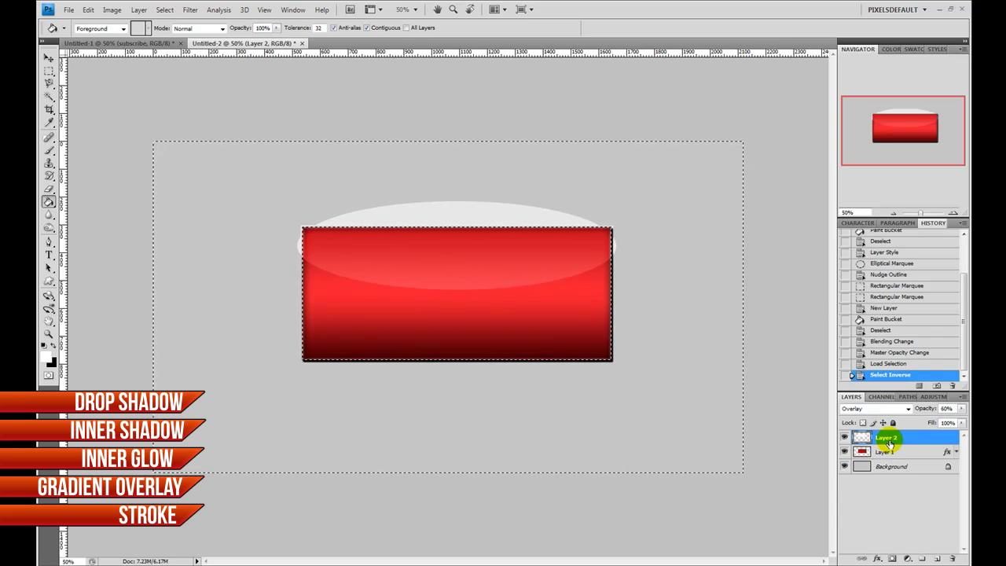
pyautogui.press('Delete')
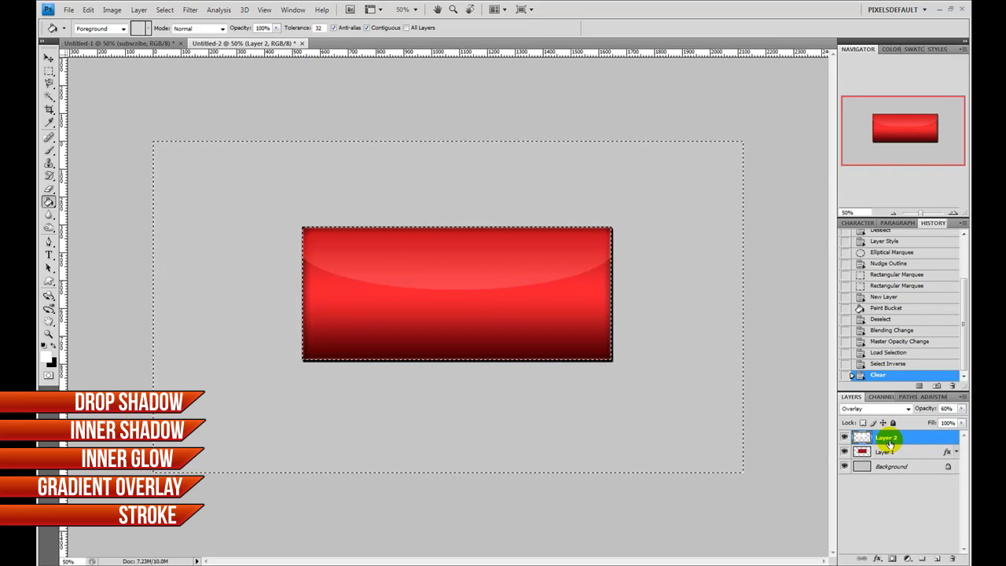
pyautogui.hotkey('ctrl', 'd')
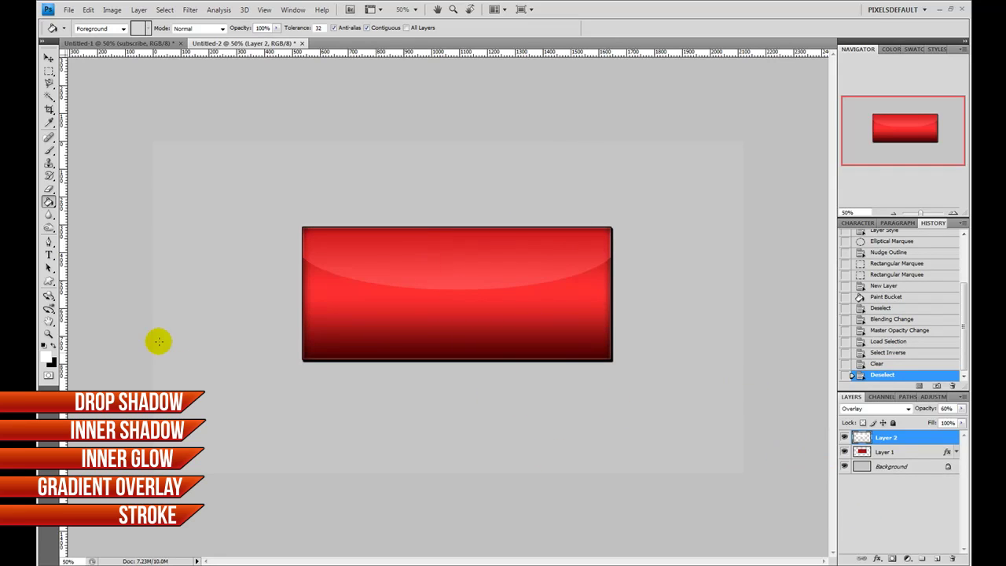
# Step: Start a horizontal text line on the left part of the red rectangle
pyautogui.click(49, 254)
pyautogui.click(363, 298)
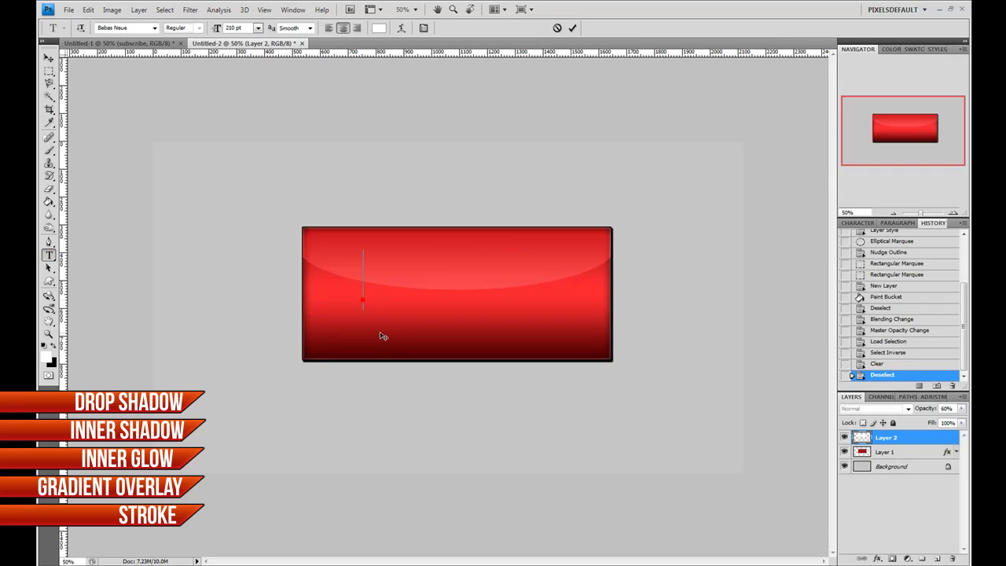